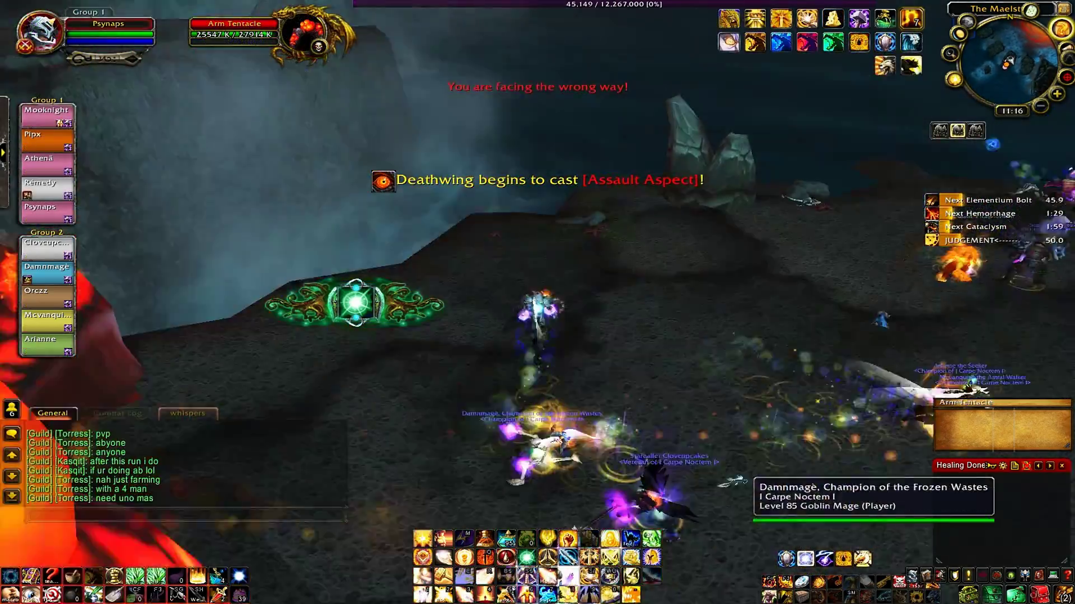
Cast Divine Light twice on raid members while turning the character right.
key("1")
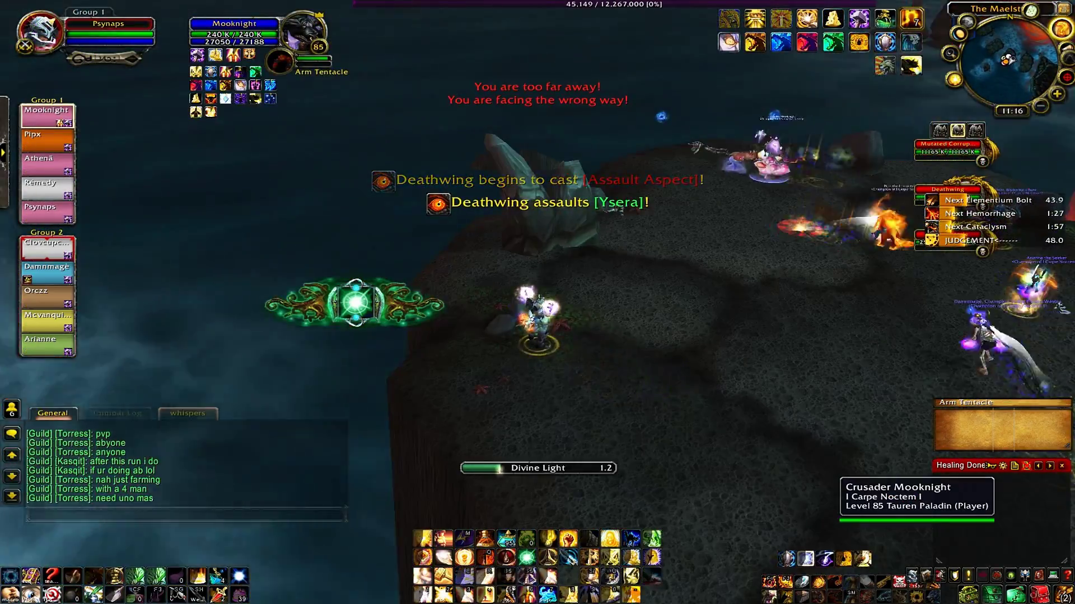
key("d")
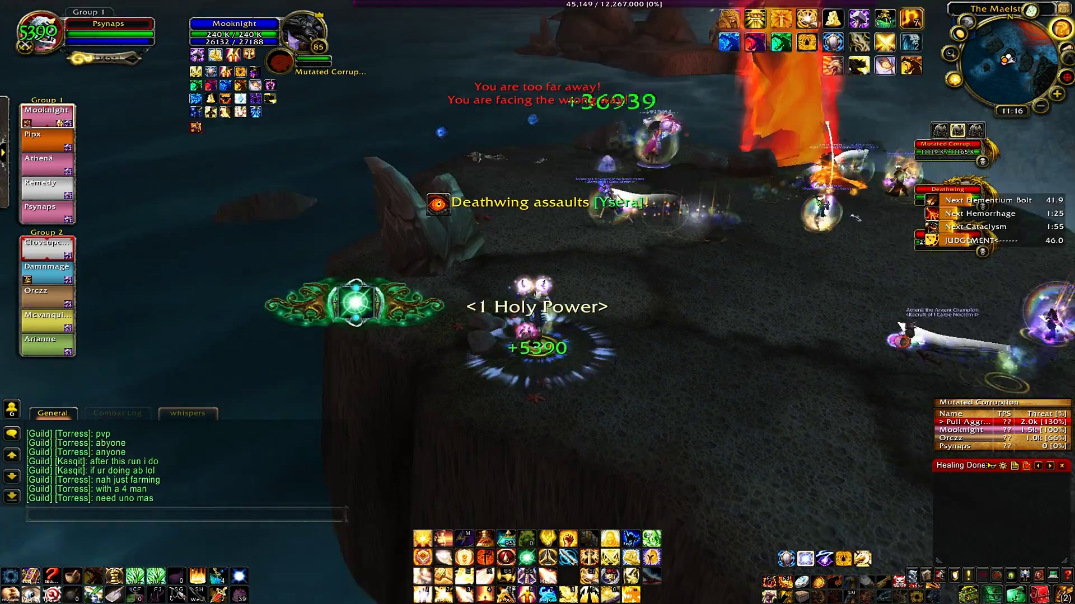
key("1")
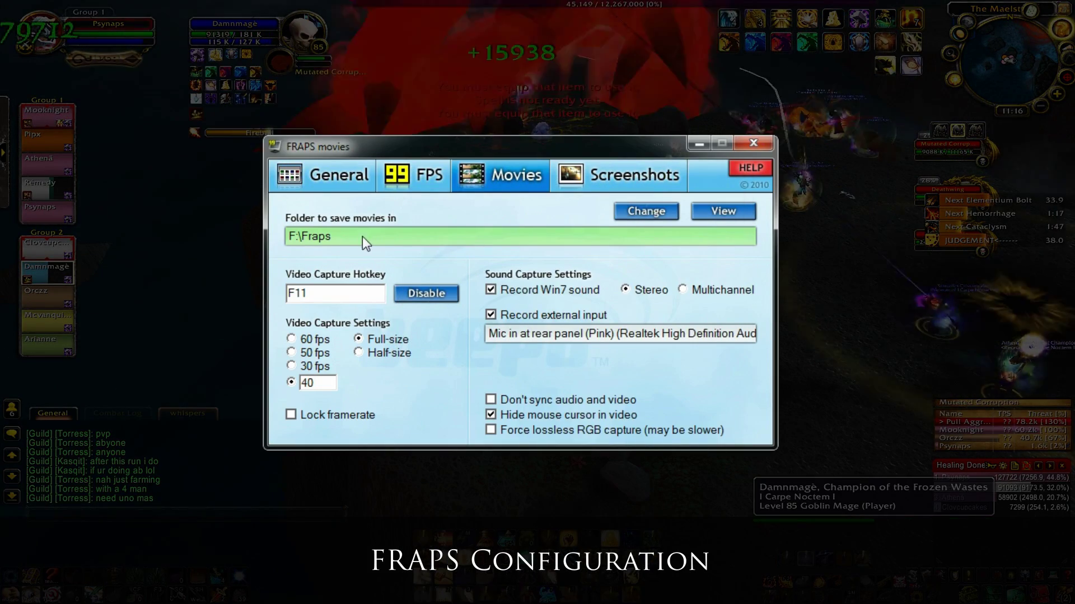
left_click(320, 293)
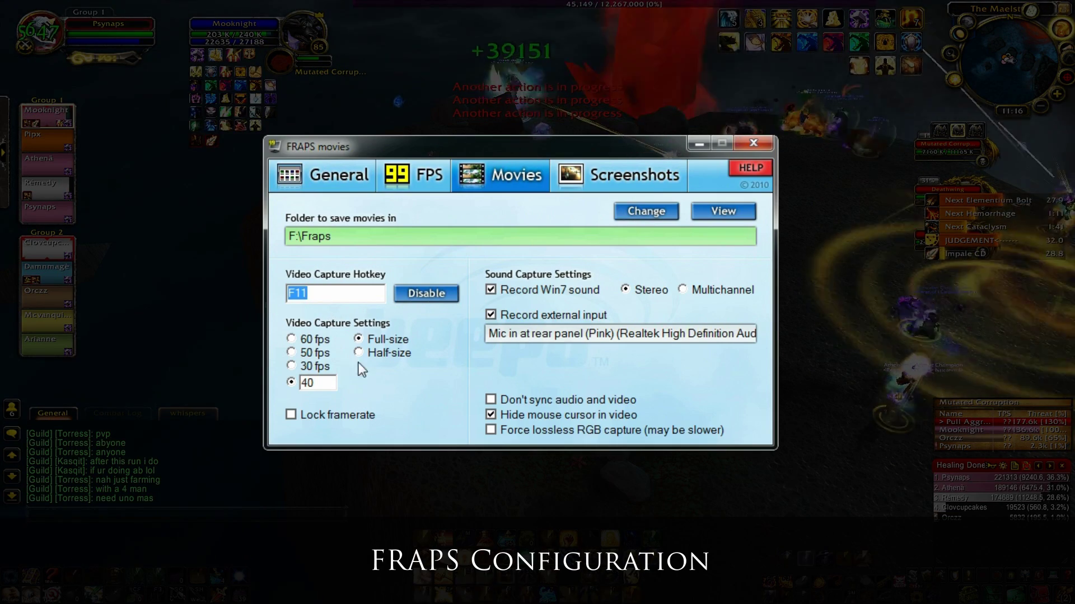
left_click(360, 340)
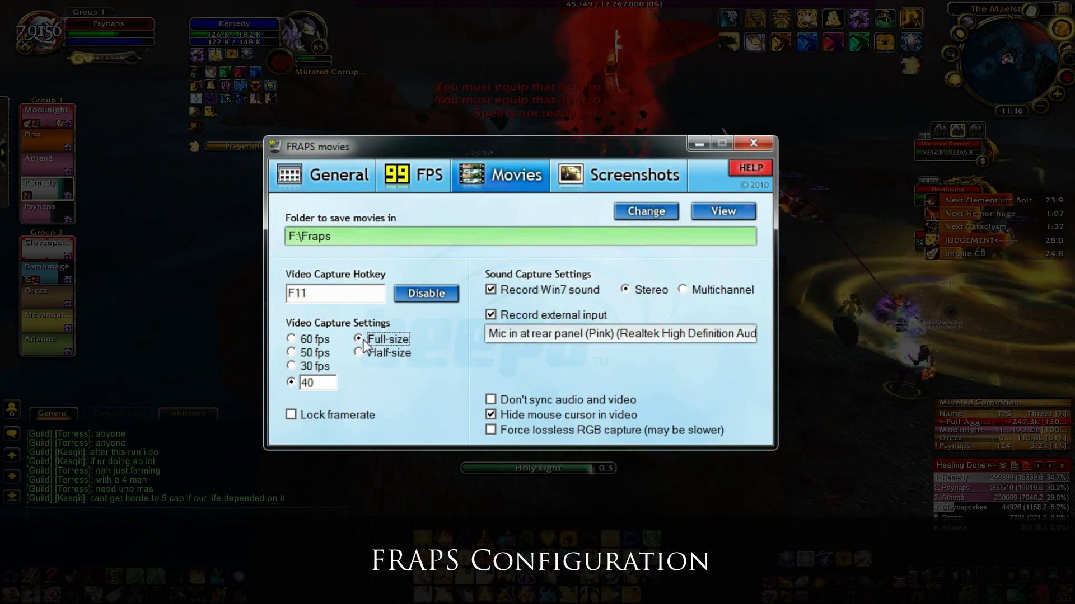
left_click(290, 366)
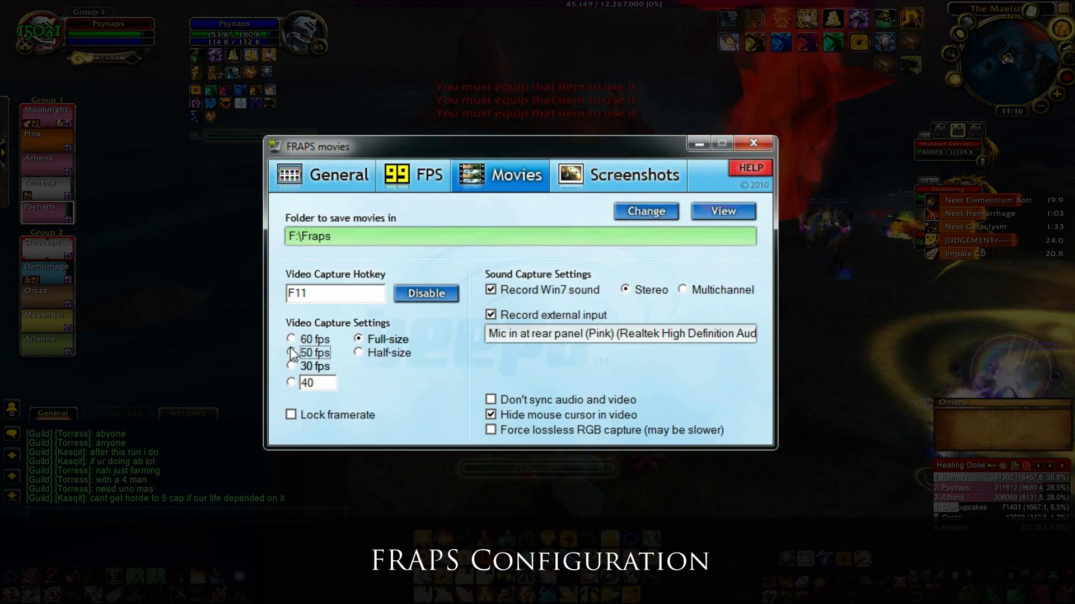
key("Up")
key("Up")
left_click(291, 366)
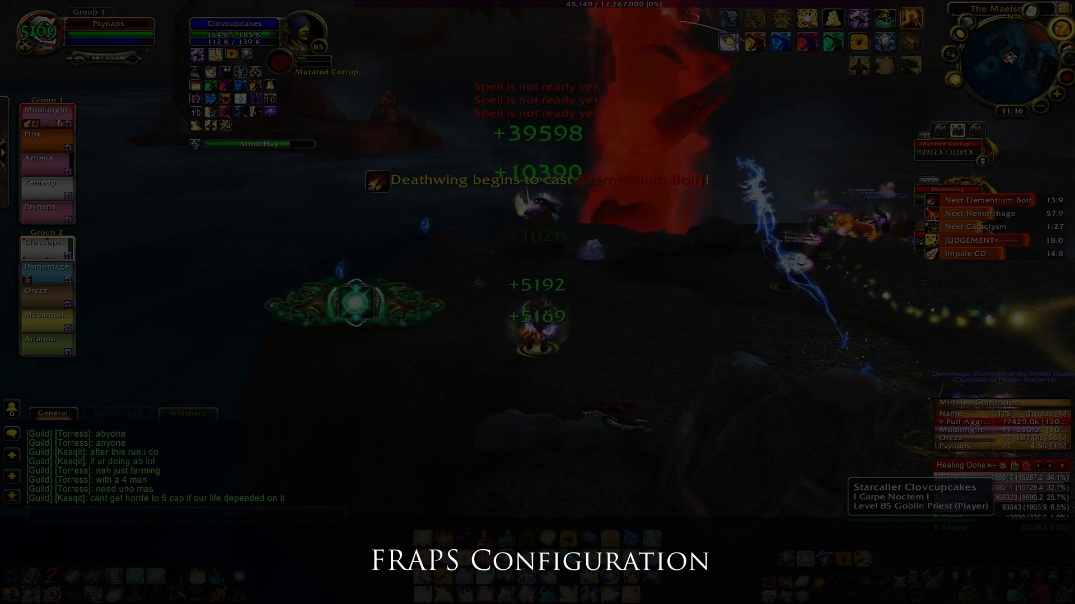
left_click(290, 382)
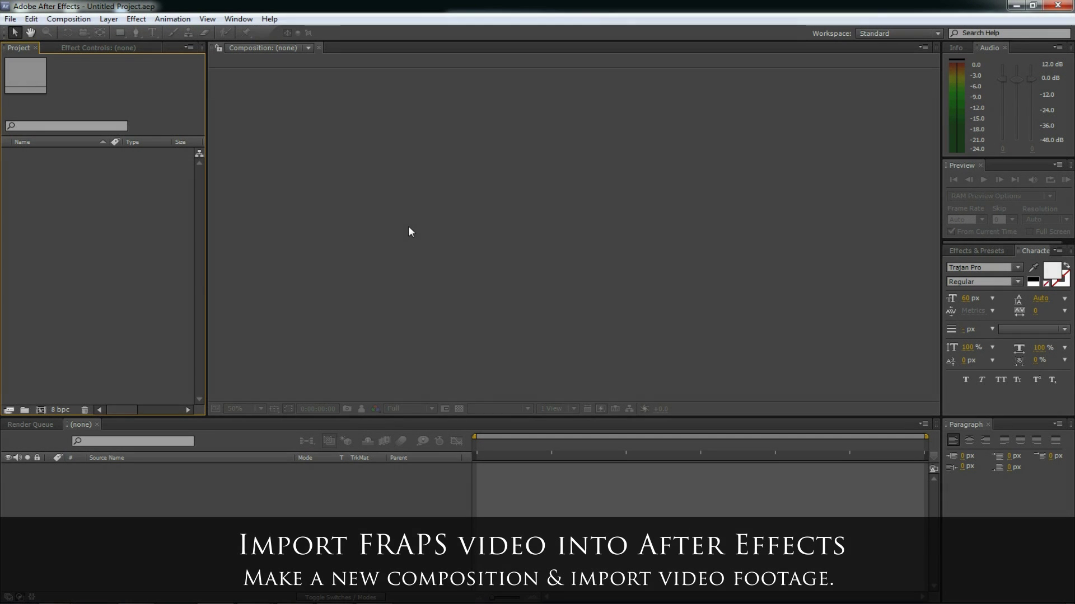
Start a new, empty After Effects project.
left_click(9, 19)
mouse_move(63, 36)
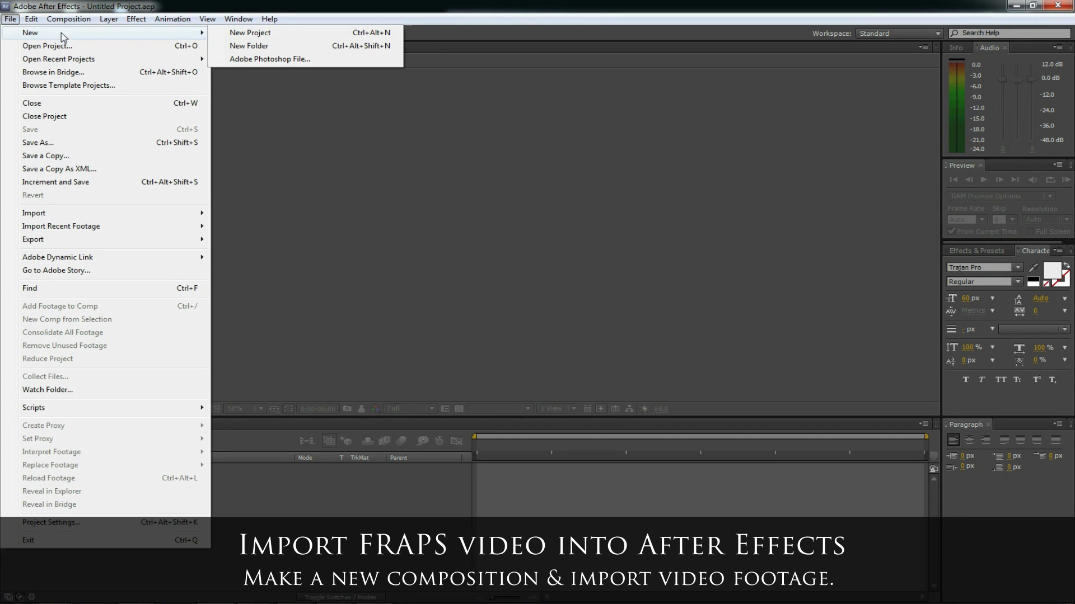
left_click(250, 32)
Create Comp 1 from the HDTV 1080 29.97 preset at 1920×1080, lasting 0;10;59;18.
left_click(68, 19)
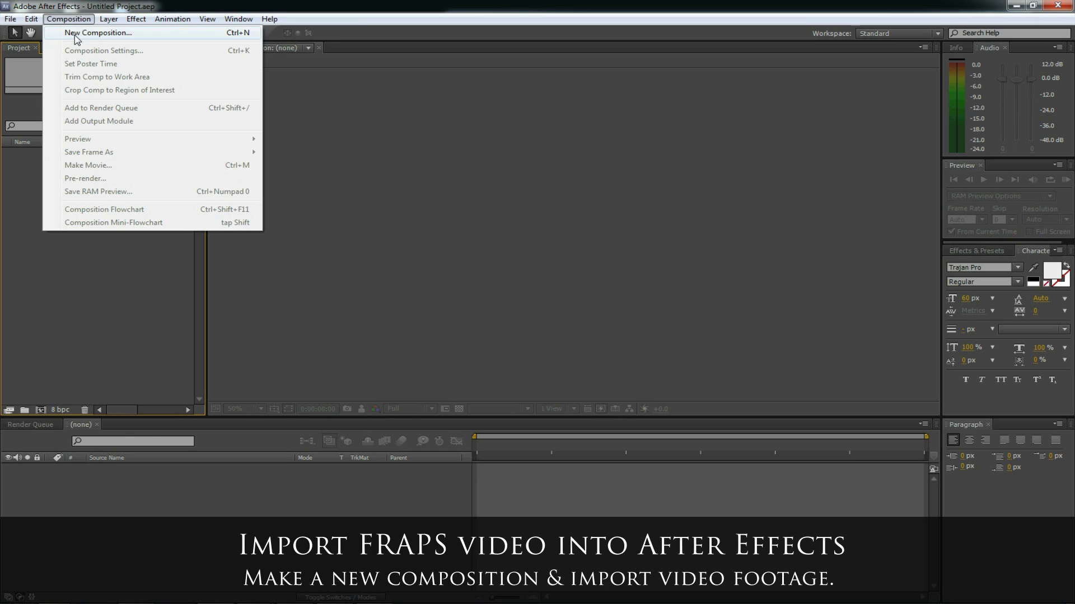
left_click(75, 33)
left_click(427, 218)
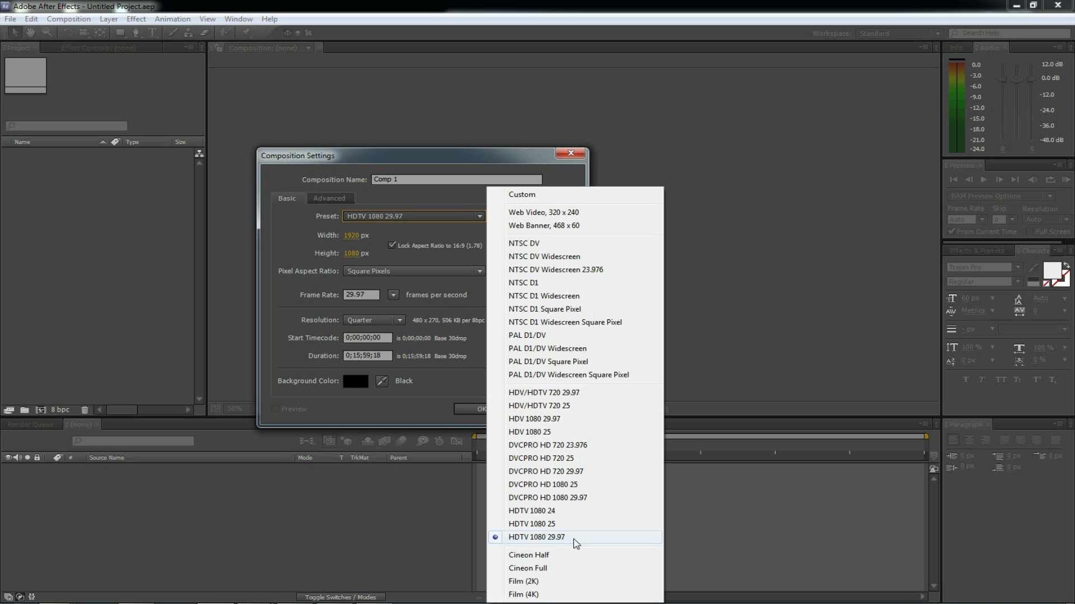
left_click(588, 539)
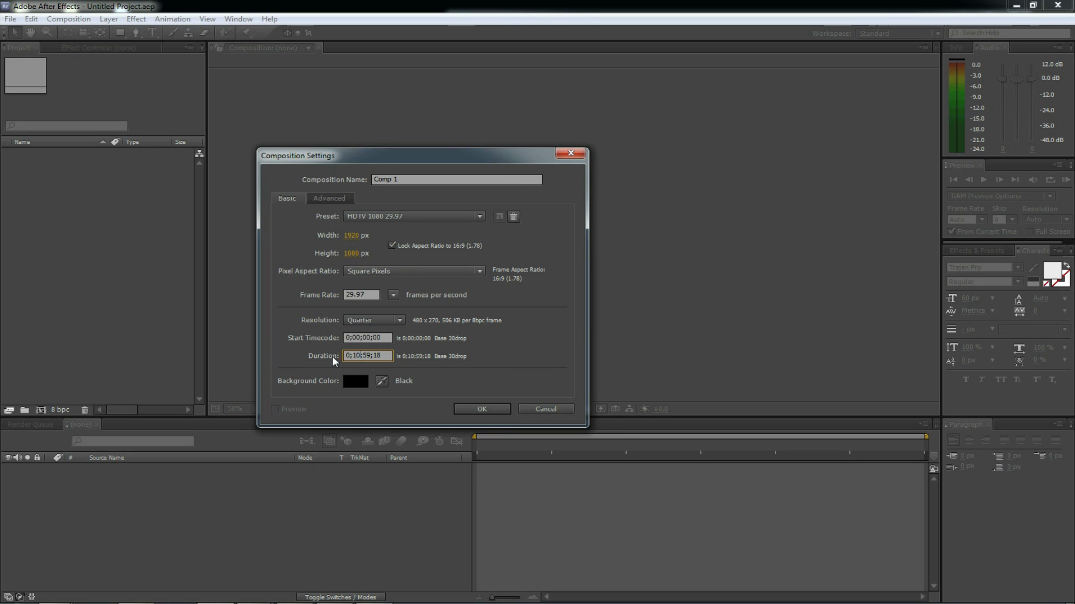
left_click(482, 412)
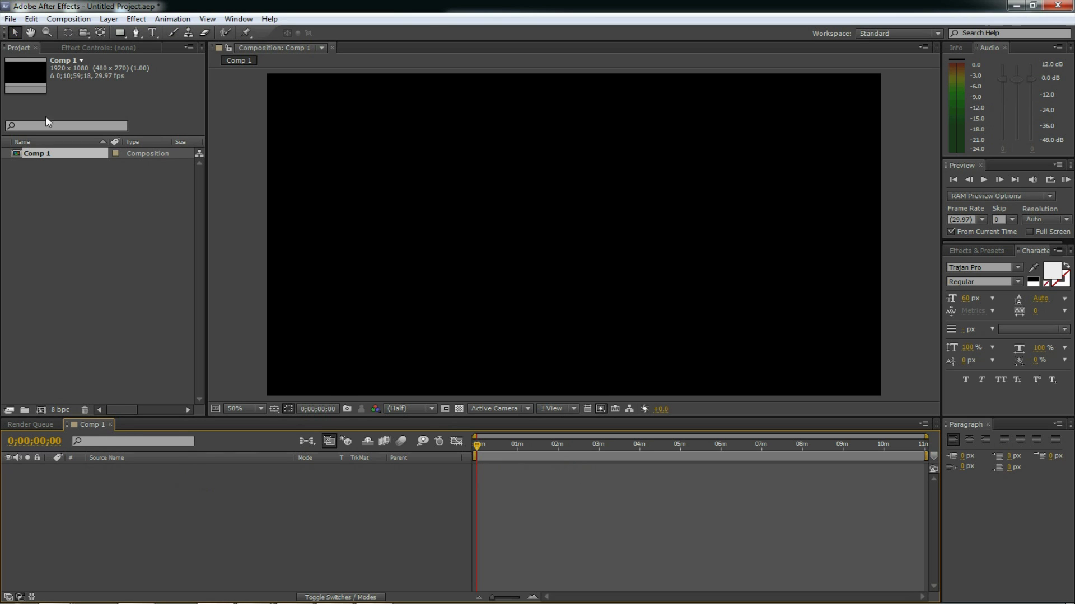
left_click(9, 19)
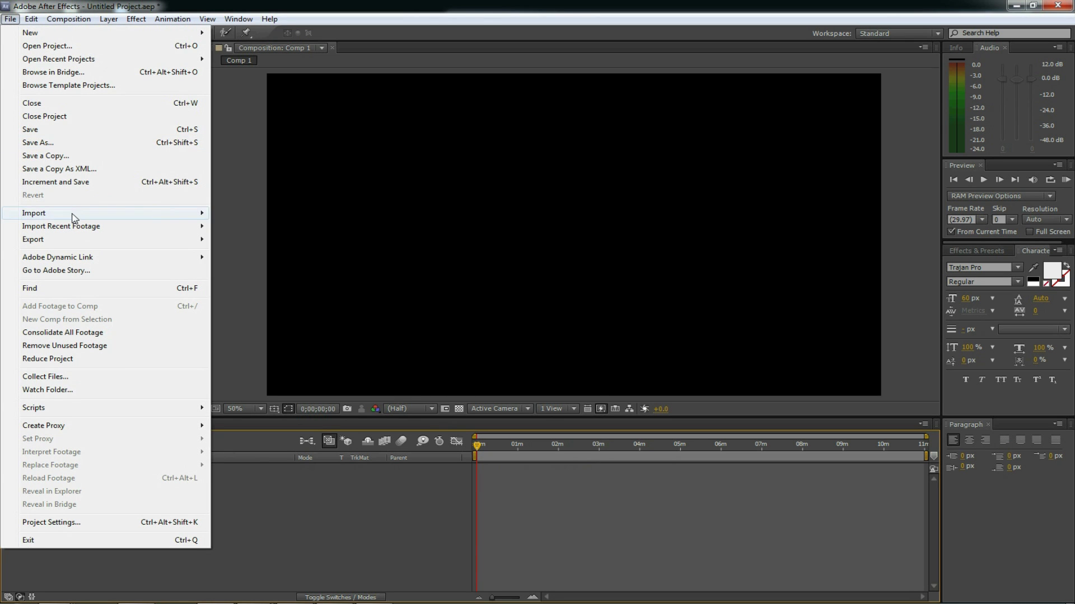
mouse_move(107, 215)
left_click(244, 212)
type("C:\\Fraps")
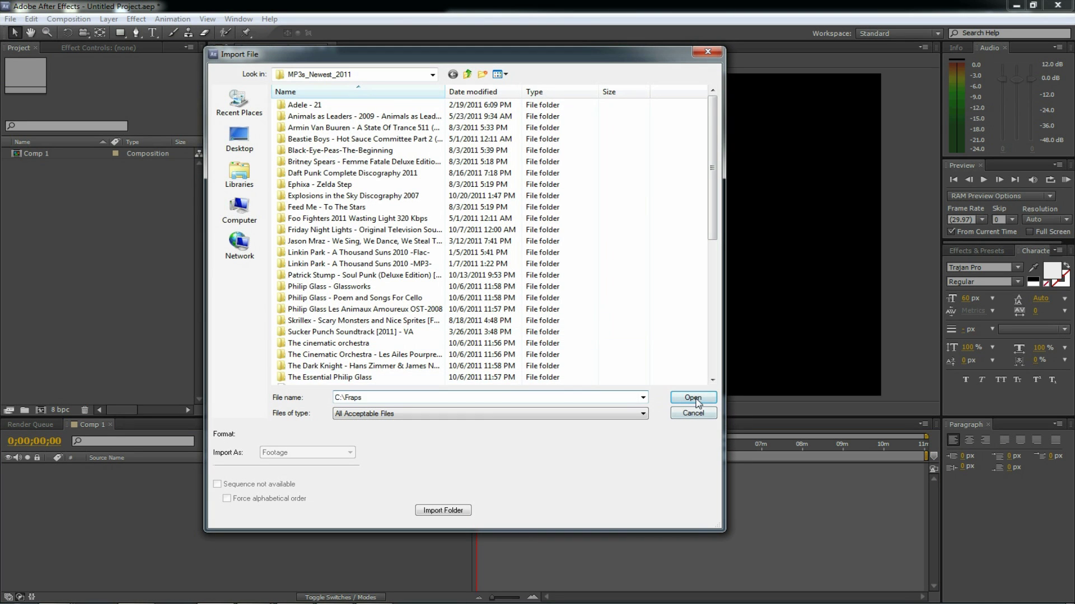
key("Return")
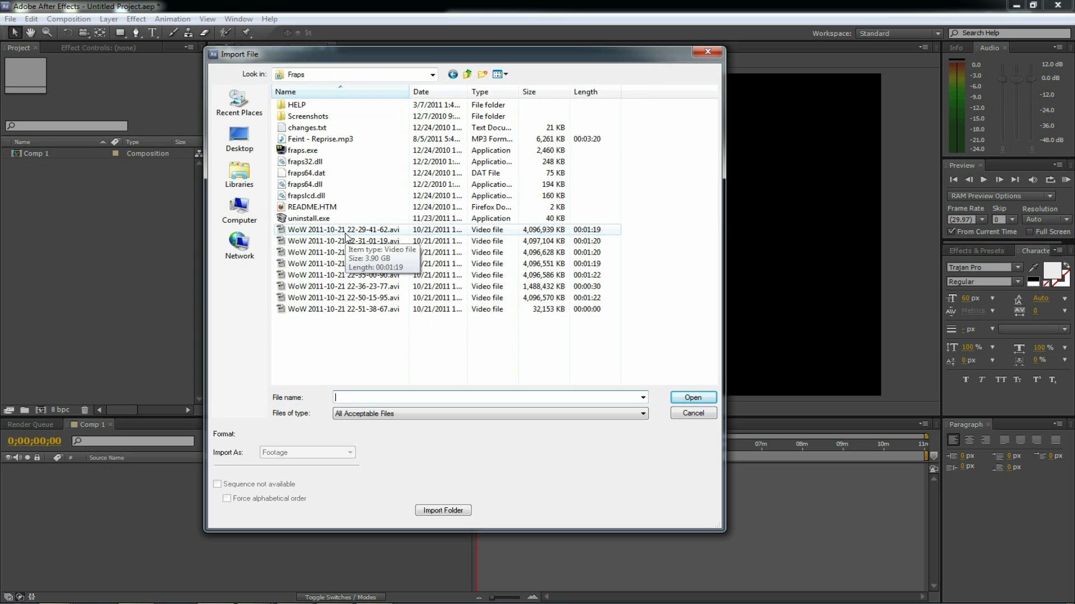
left_click(345, 234)
left_click(343, 242, "shift")
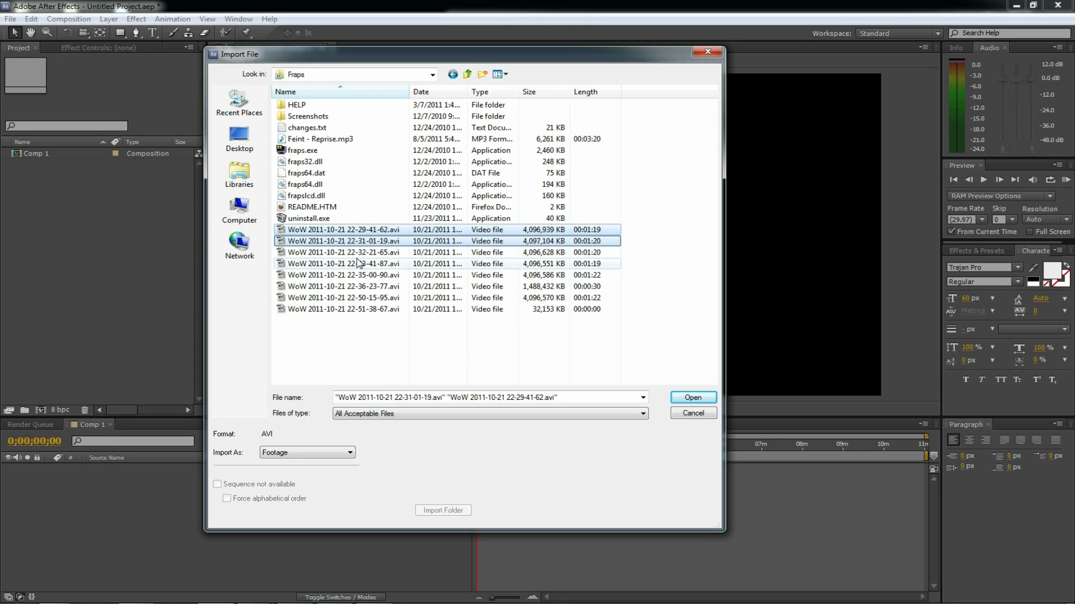
left_click(692, 398)
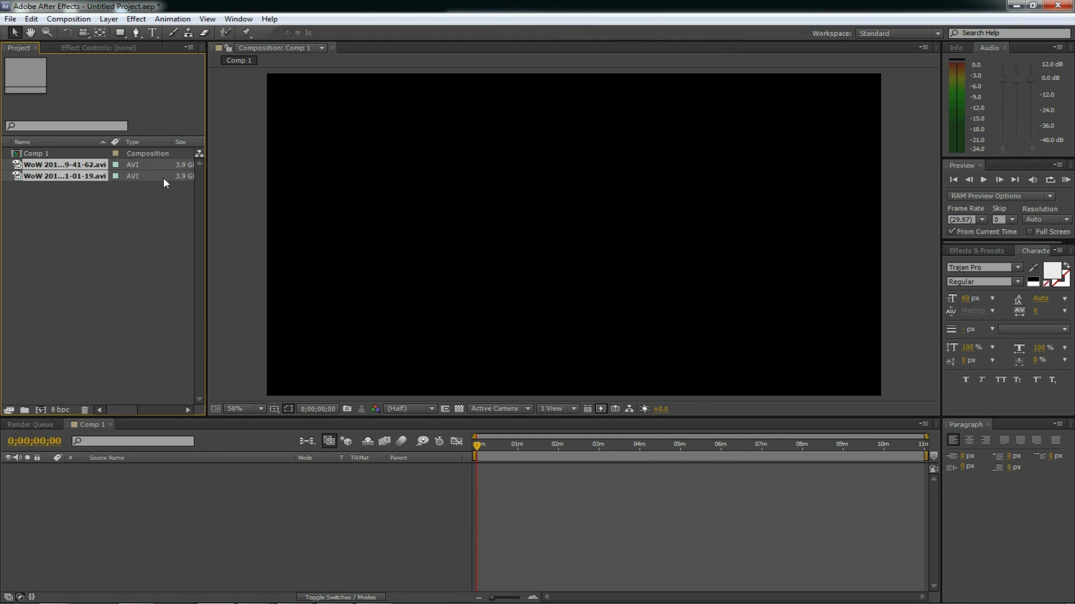
Add both WoW clips to Comp 1 as layers.
left_click(54, 166)
left_click(53, 176, "shift")
left_click_drag(52, 168, 168, 427)
left_click_drag(176, 495, 177, 495)
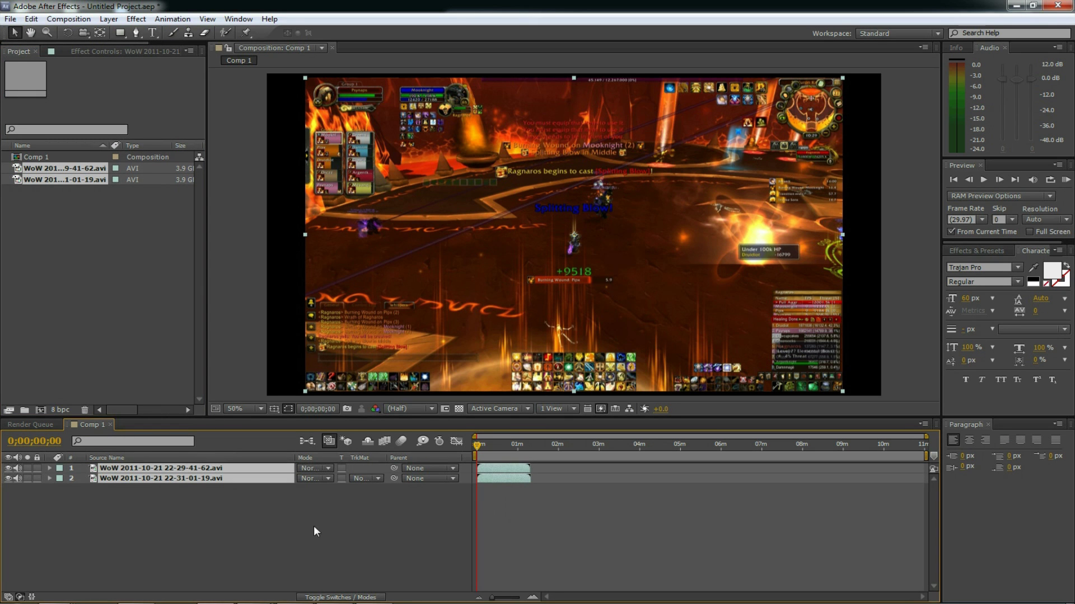
Shift layer 2 so it starts right where layer 1 ends, around 1:20.
left_click(539, 526)
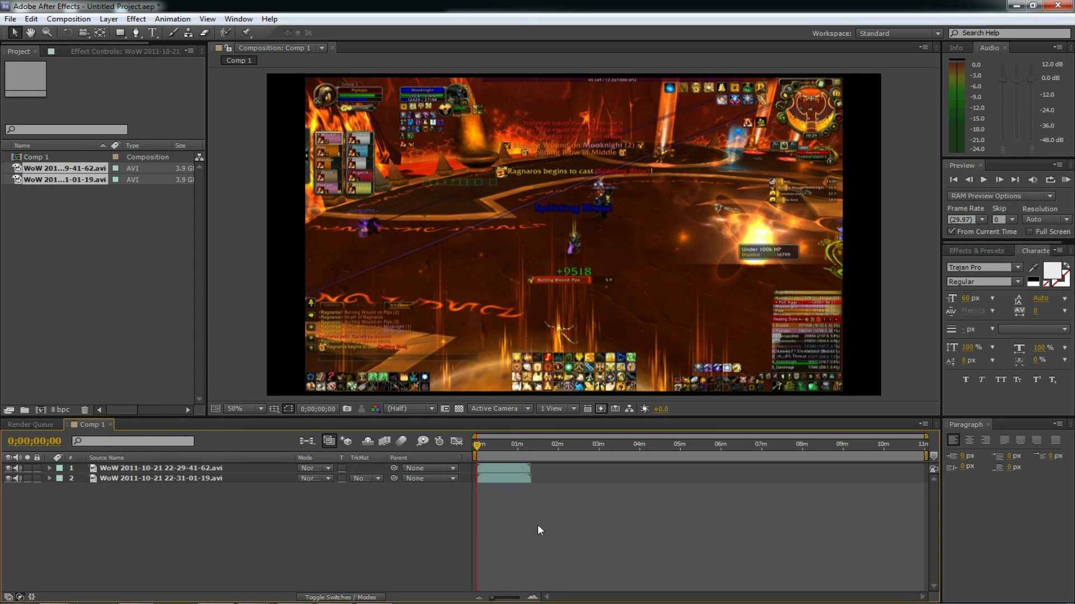
left_click(510, 480)
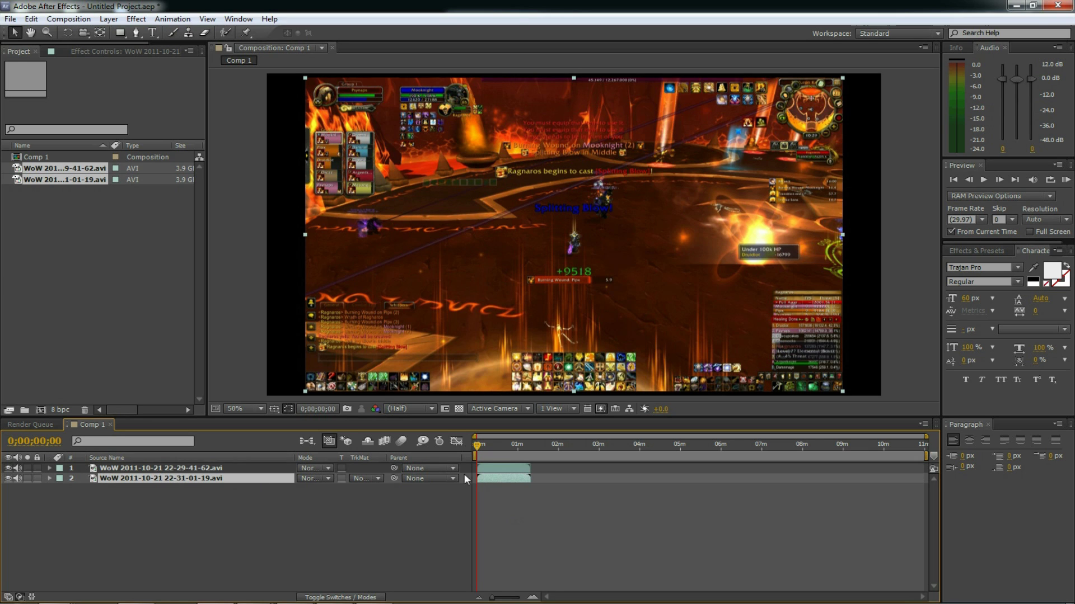
left_click_drag(492, 479, 535, 455)
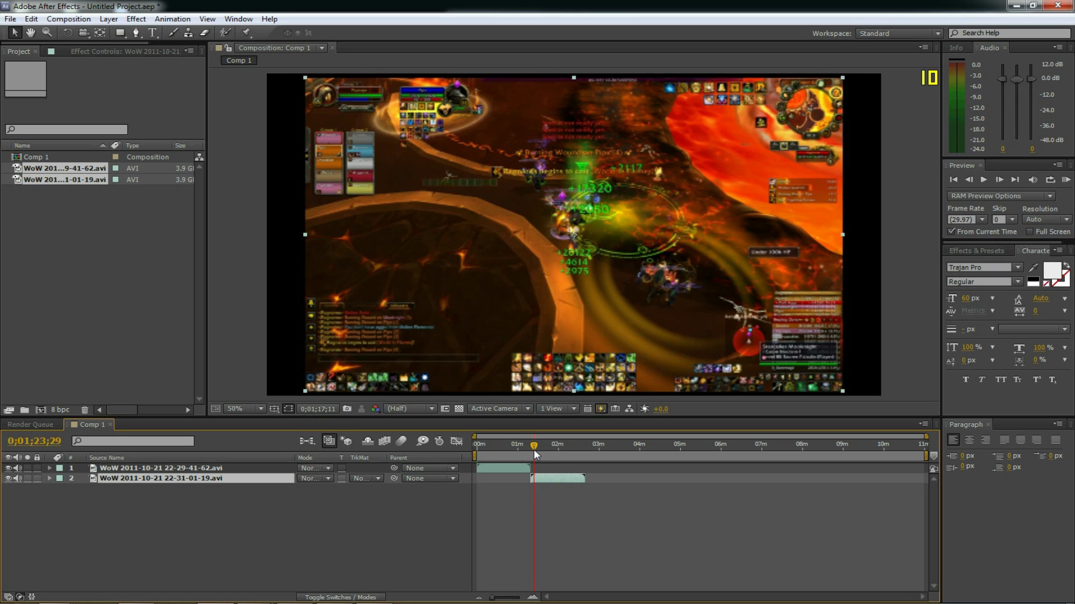
Zoom the timeline in and set the current time to 0;01;18;02.
left_click(531, 597)
left_click(531, 597)
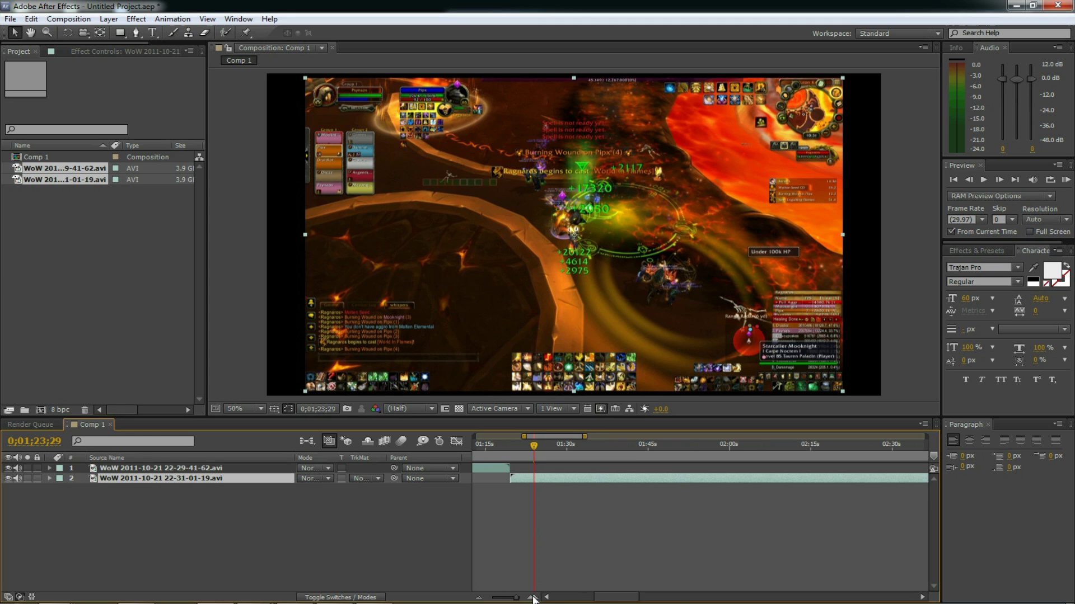
left_click_drag(612, 601, 600, 601)
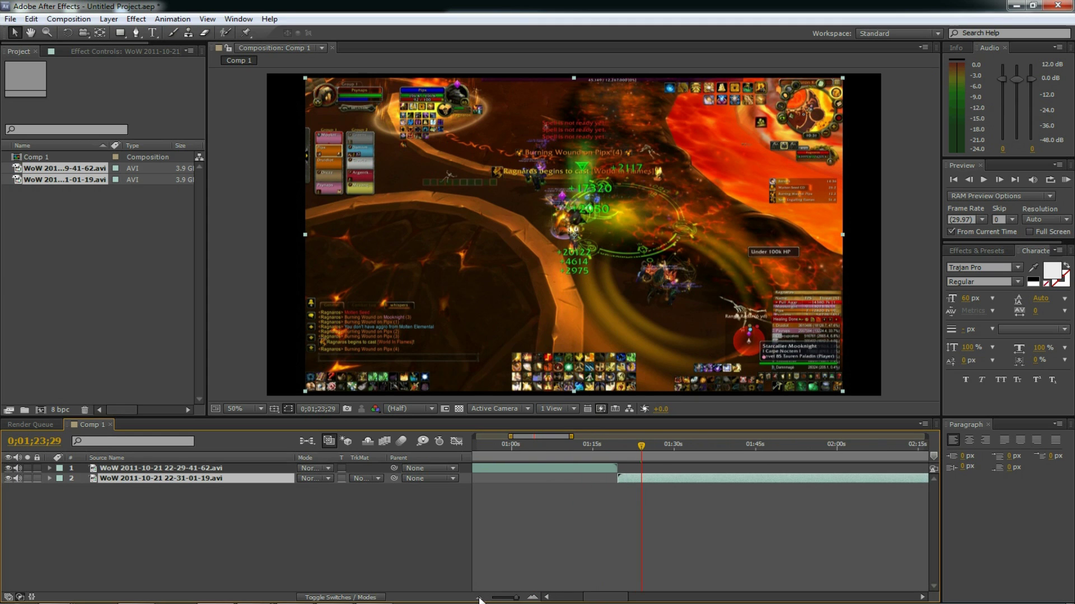
left_click(408, 246)
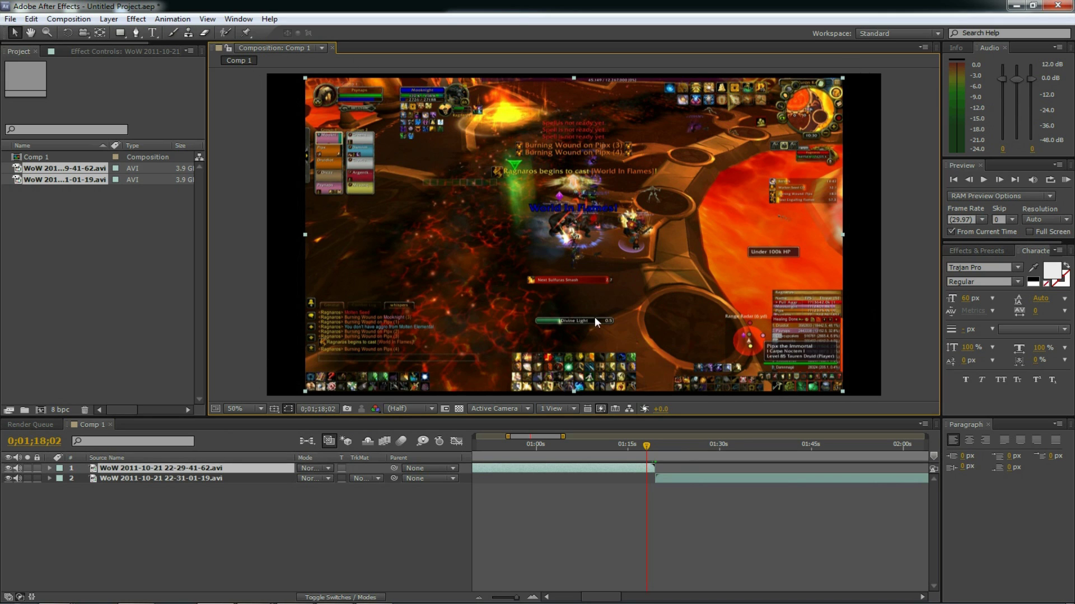
Scale the 22-29-41-62 clip layer up to fill the 1920×1080 frame.
left_click_drag(306, 78, 304, 100)
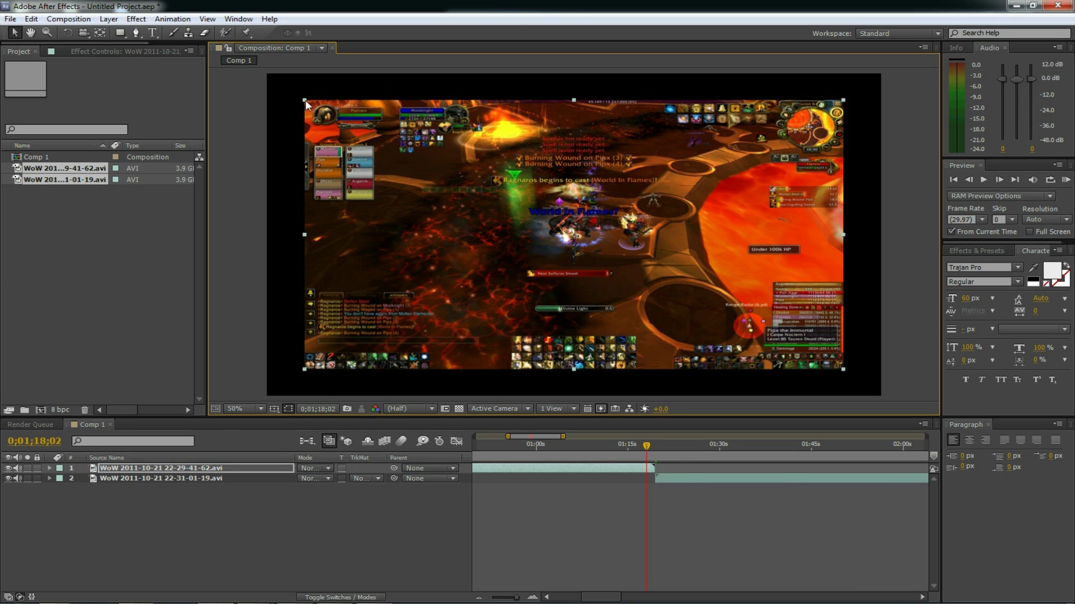
left_click_drag(306, 103, 285, 88)
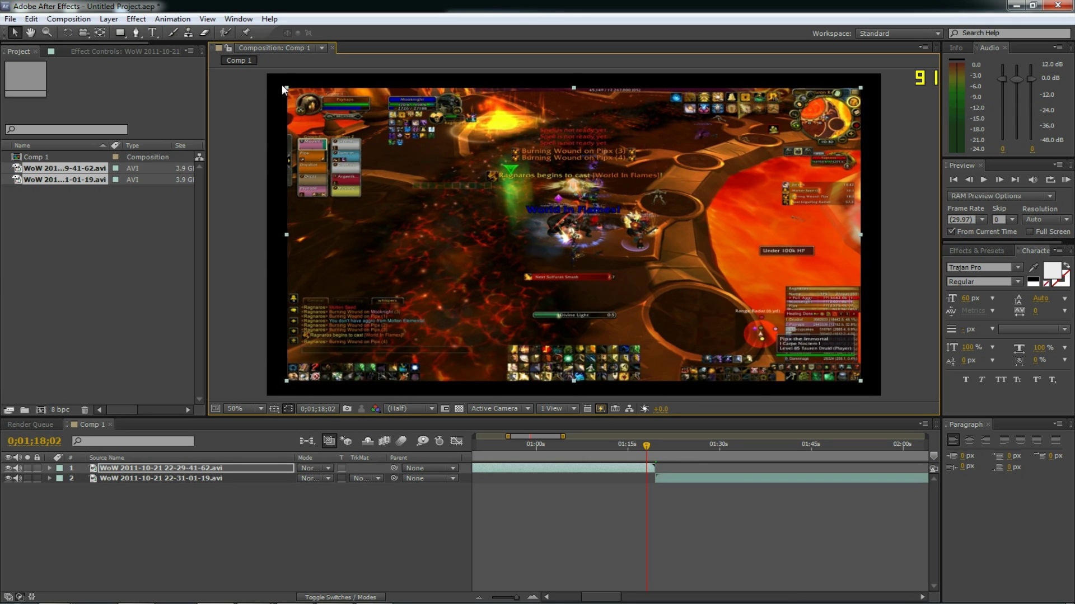
right_click(458, 227)
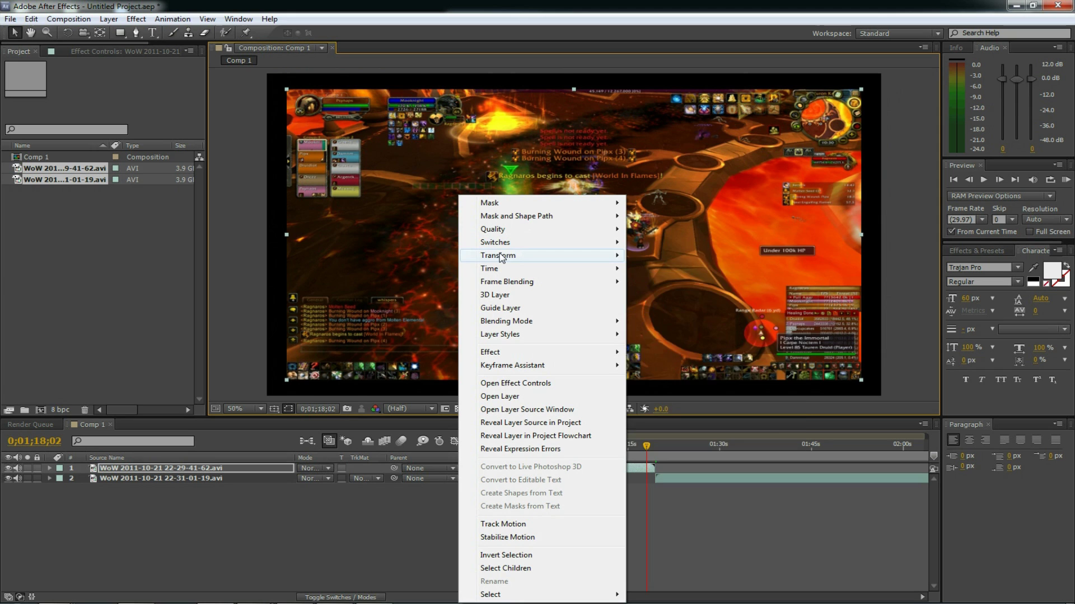
mouse_move(501, 258)
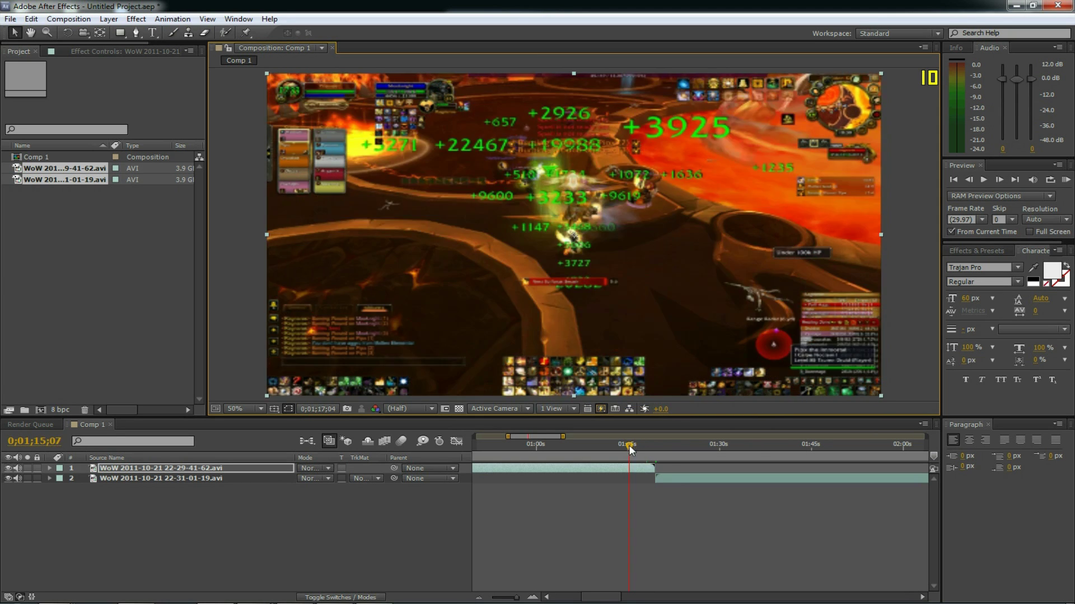
left_click(677, 479)
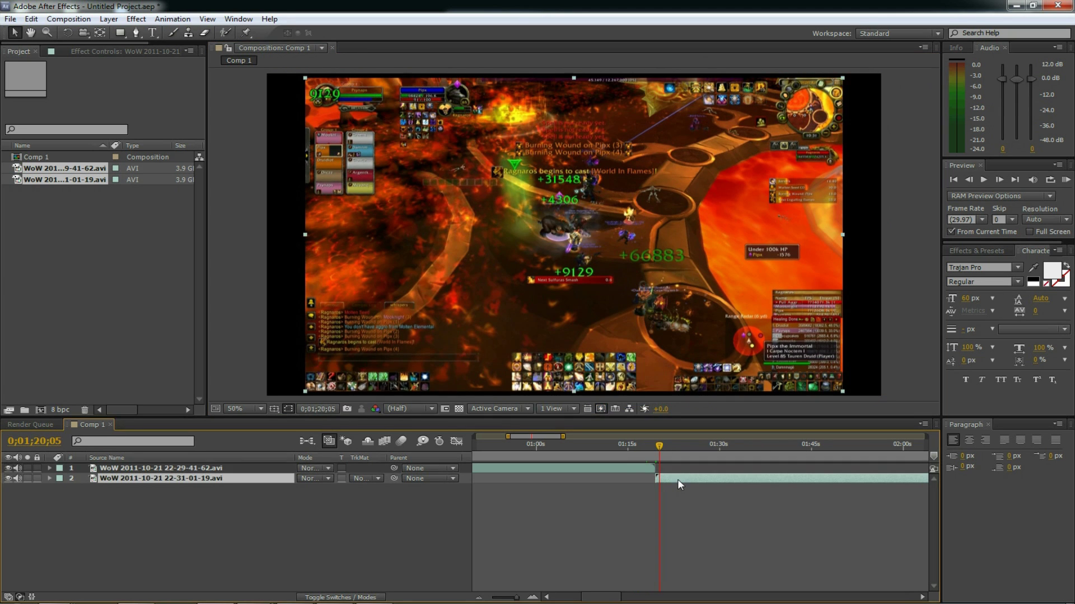
right_click(620, 324)
Add a title reading 'Heroic Radneros' plus the player's character and realm, moved left and up.
mouse_move(696, 255)
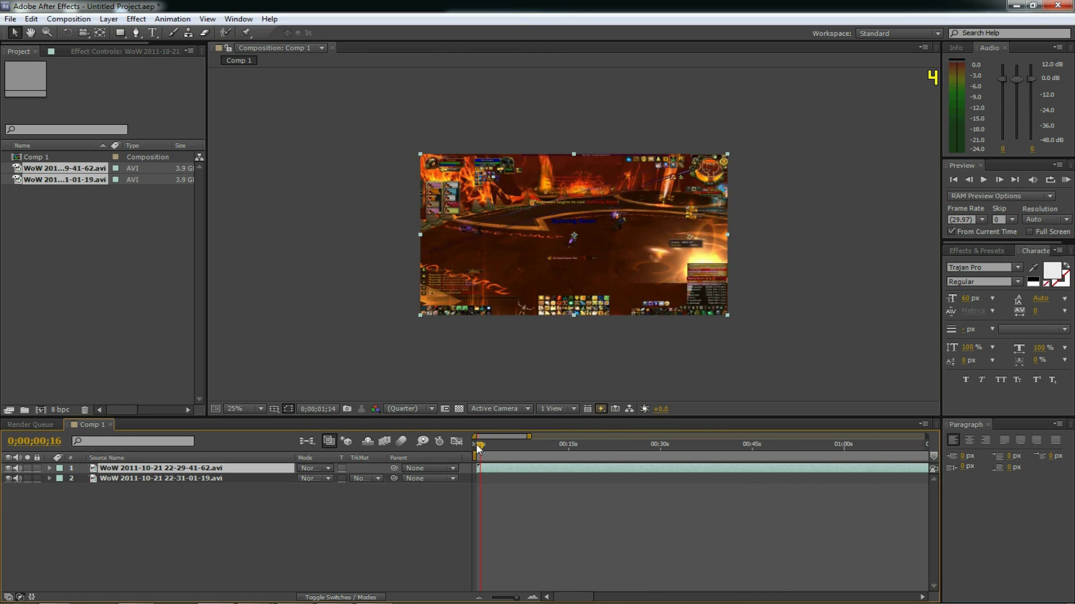
left_click_drag(478, 448, 476, 445)
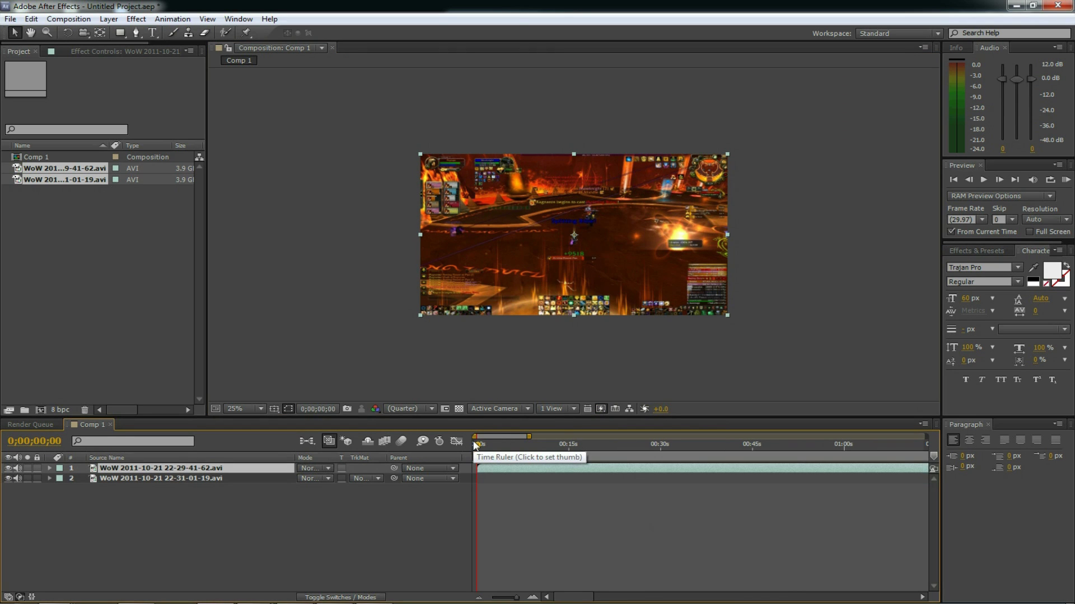
left_click(152, 33)
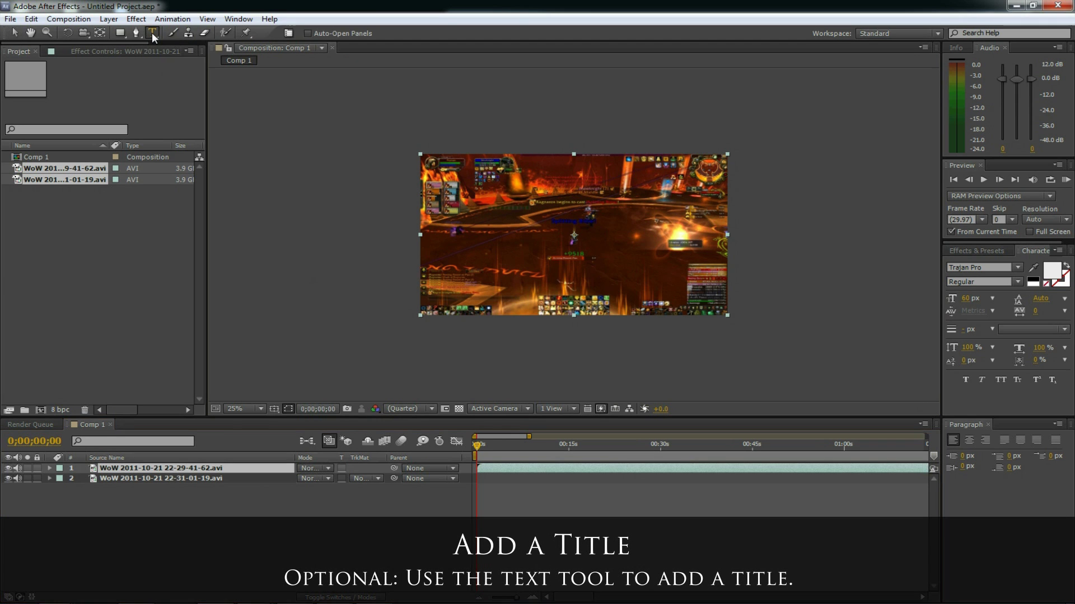
left_click(479, 251)
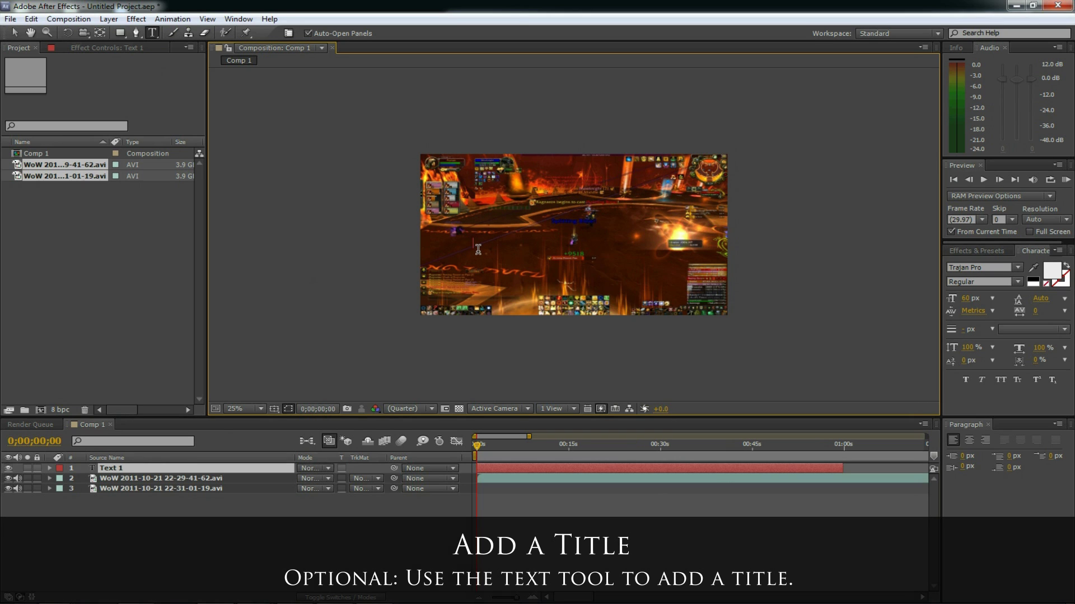
type("Heroic Radneros Psynaps - Darkspear, US")
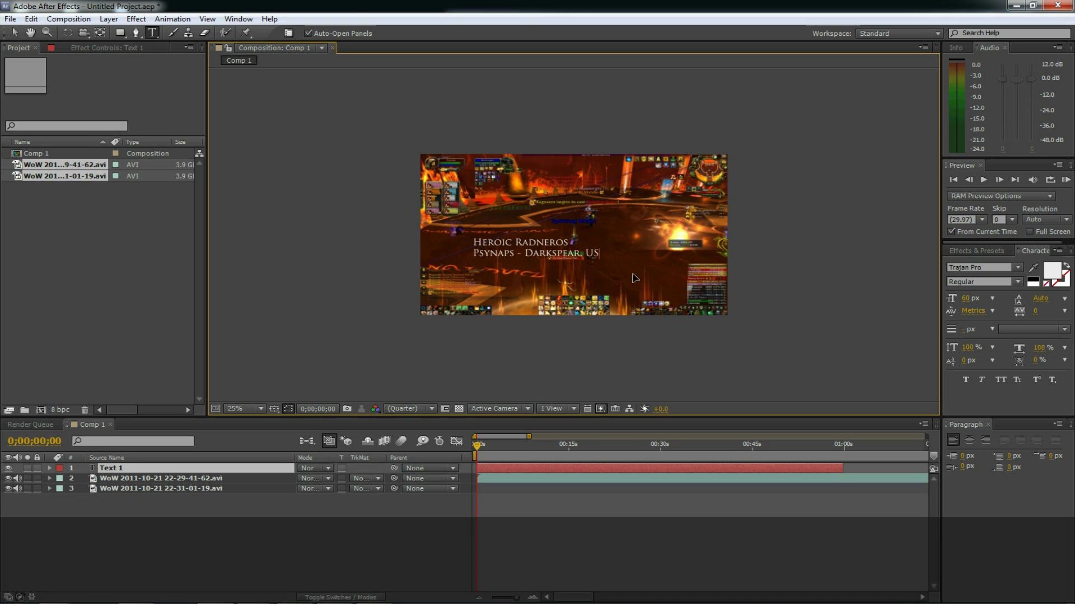
left_click_drag(638, 278, 591, 275)
mouse_move(493, 445)
left_mouse_down()
mouse_move(830, 445)
mouse_move(476, 445)
left_mouse_up()
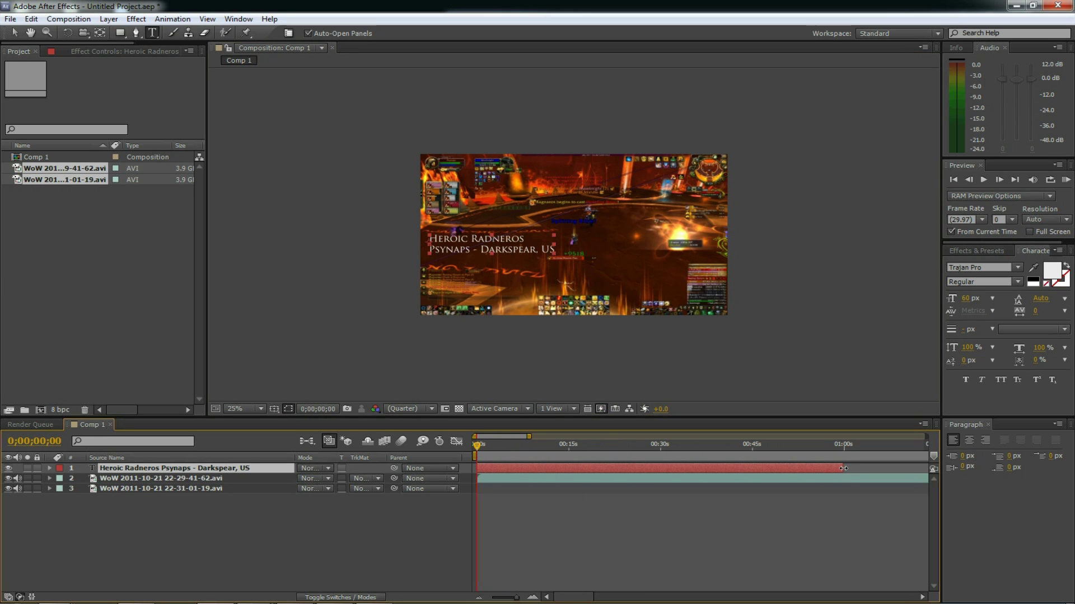
Trim the title layer to about five seconds long.
left_click_drag(806, 470, 493, 469)
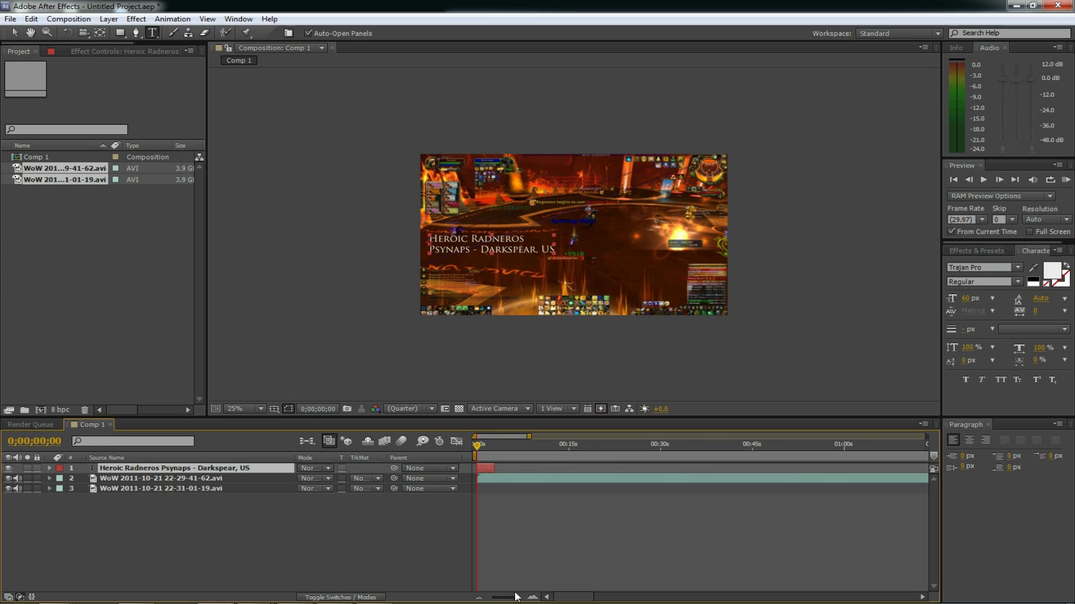
left_click(535, 597)
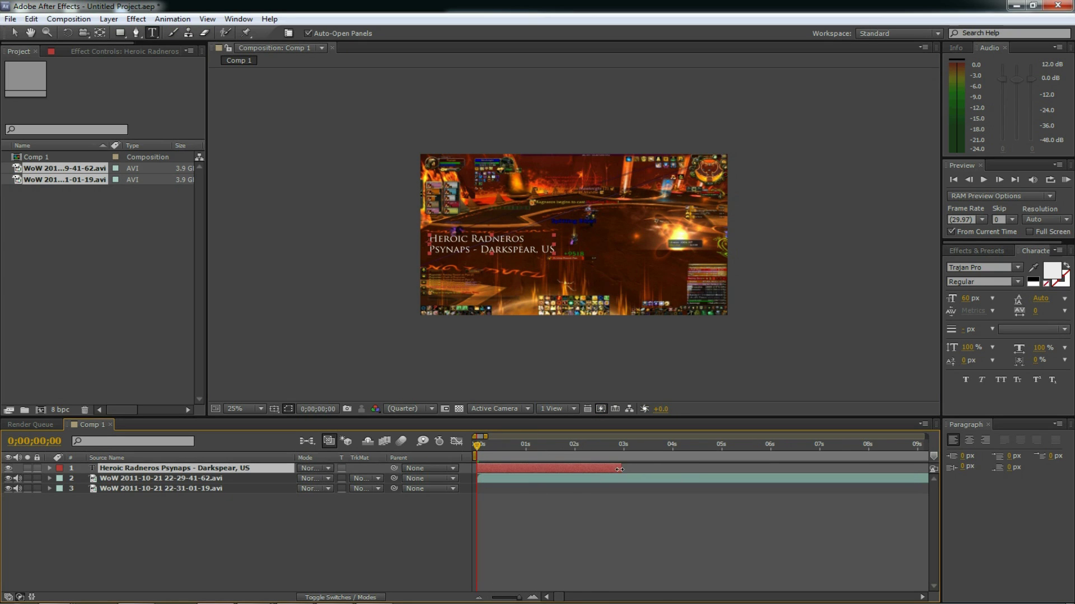
left_click_drag(620, 468, 722, 469)
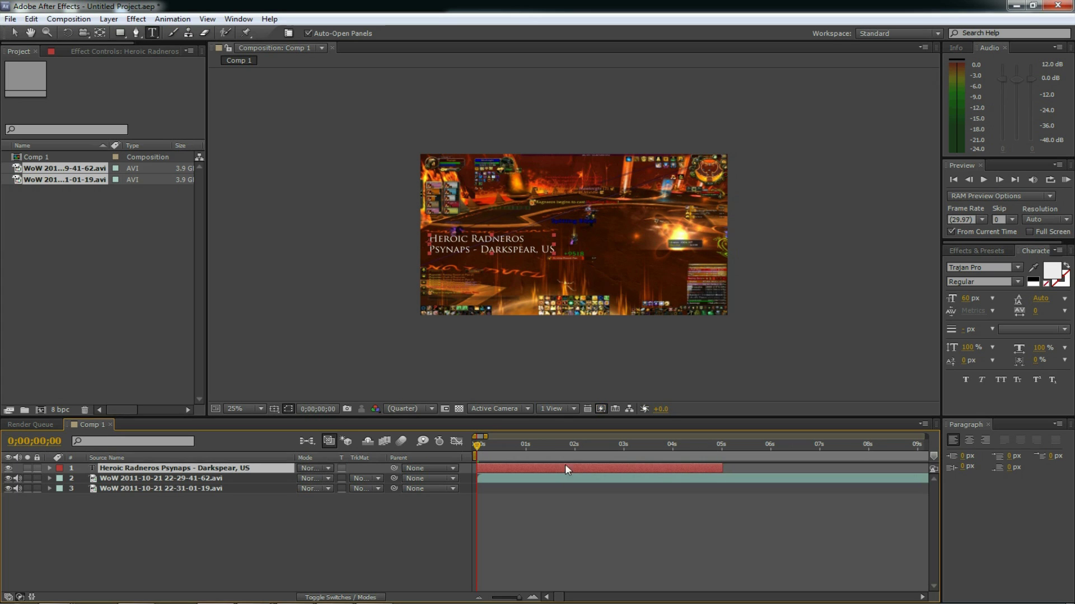
Keyframe the title's Opacity at 0% at the start and 100% at 1 s.
left_click(49, 468)
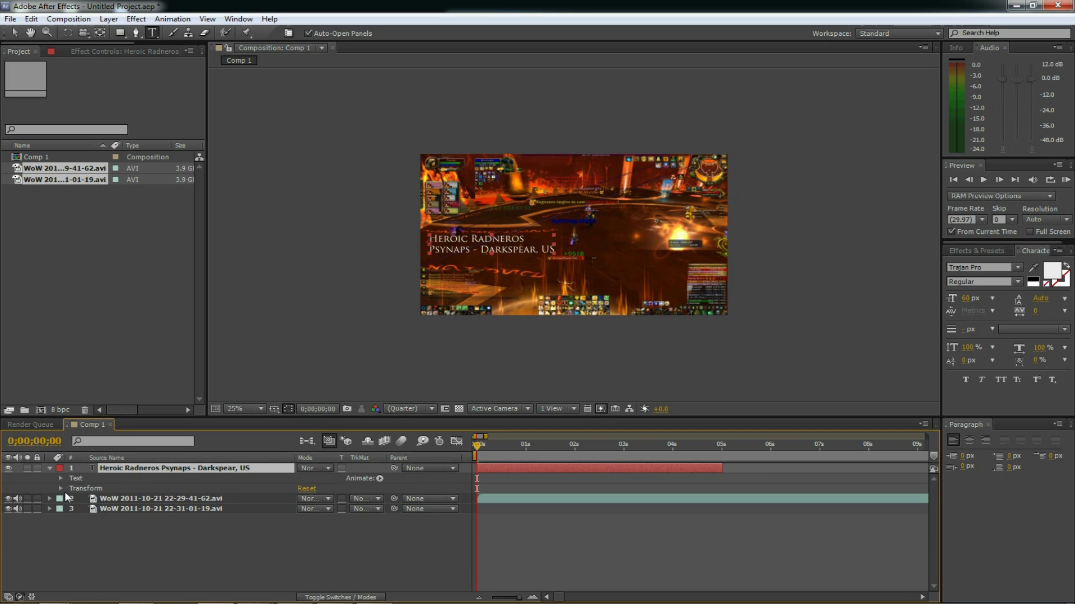
left_click(60, 488)
left_click_drag(478, 448, 525, 446)
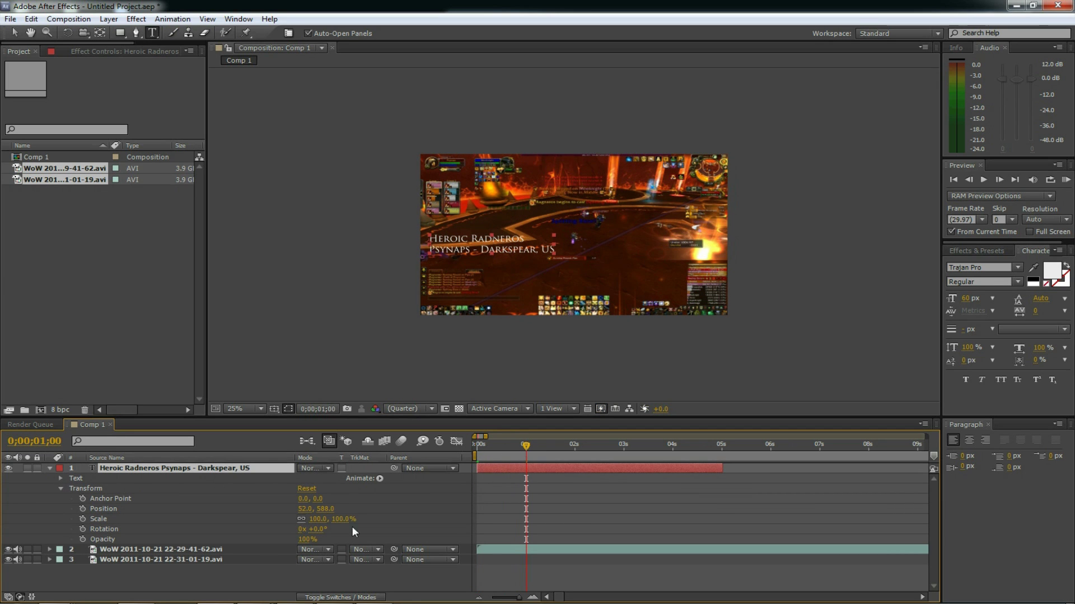
left_click(83, 540)
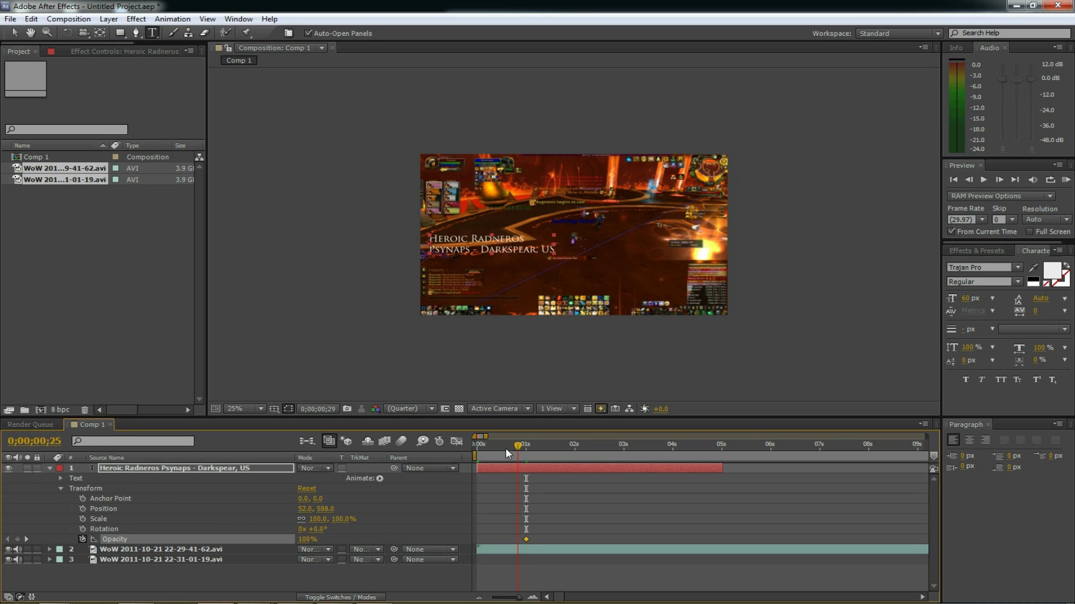
left_click_drag(526, 450, 478, 448)
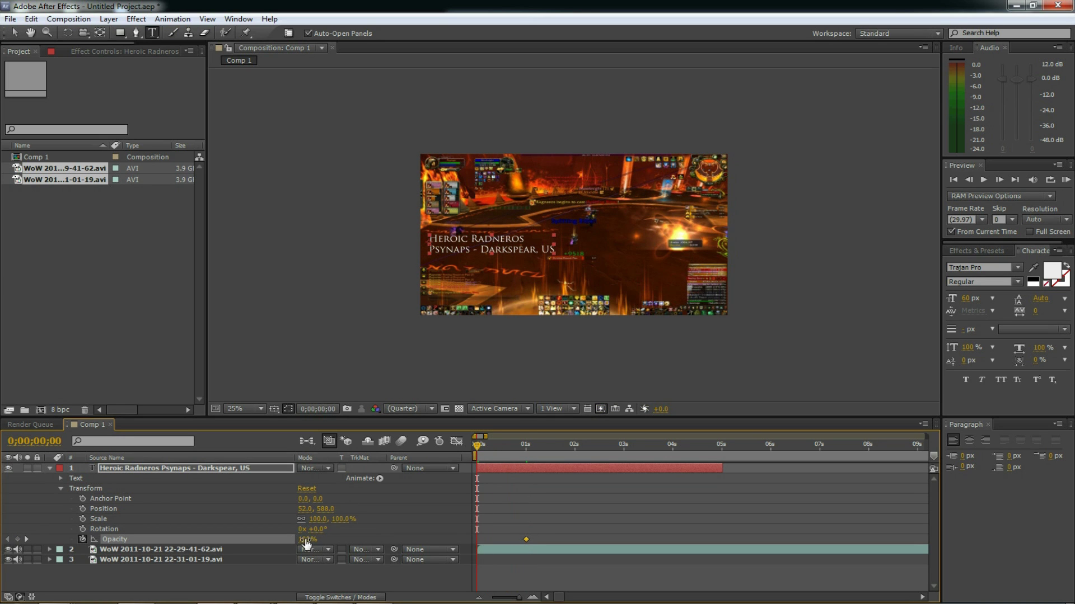
left_click_drag(305, 543, 196, 539)
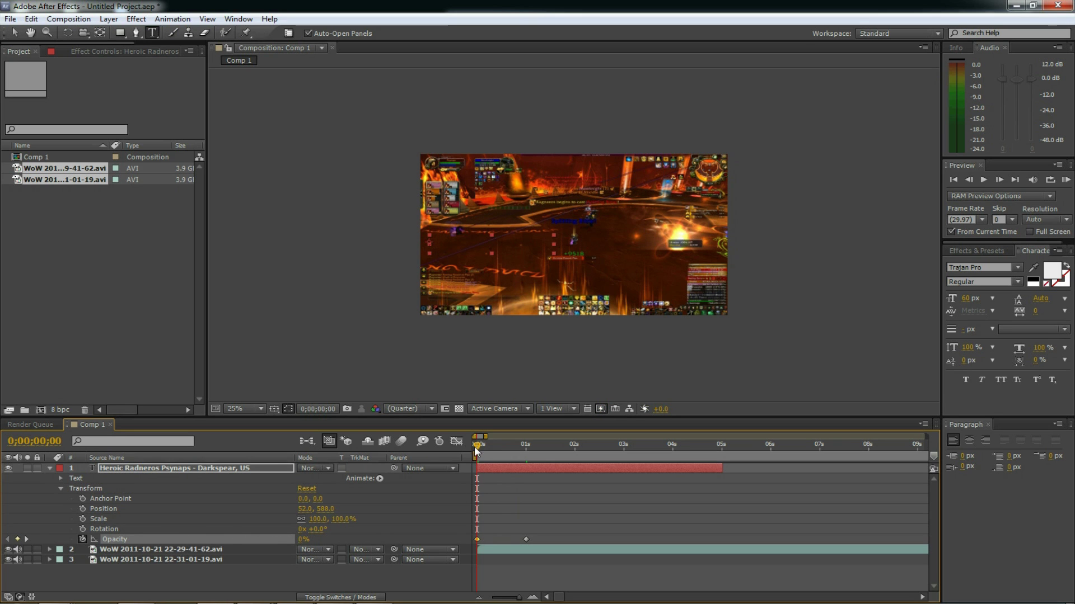
Hold Opacity at 100% at 4 s and fade to 0% at the layer's end.
left_click_drag(476, 451, 674, 455)
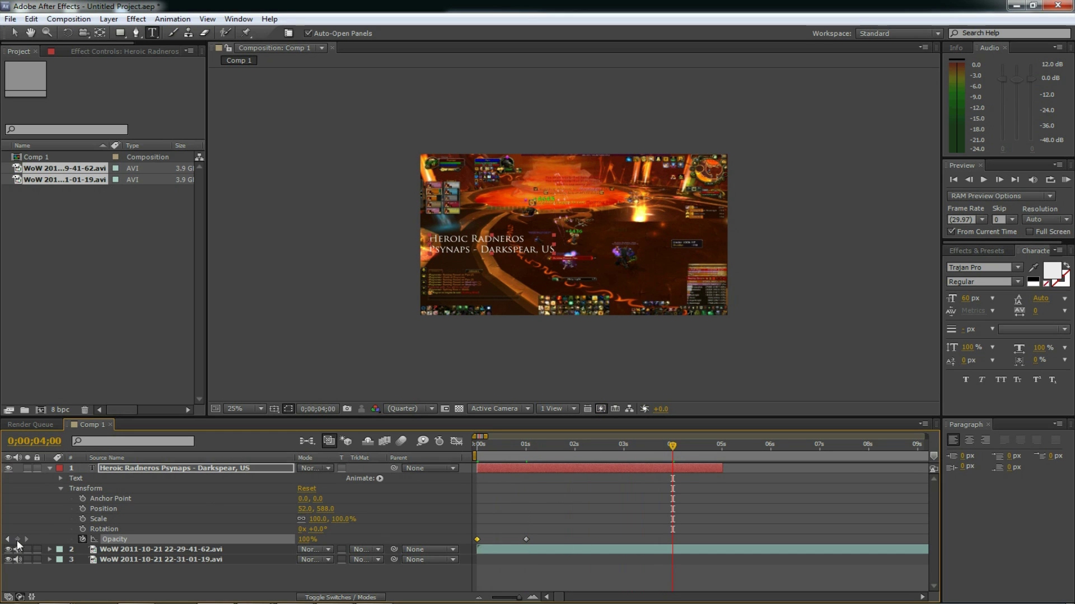
left_click(17, 540)
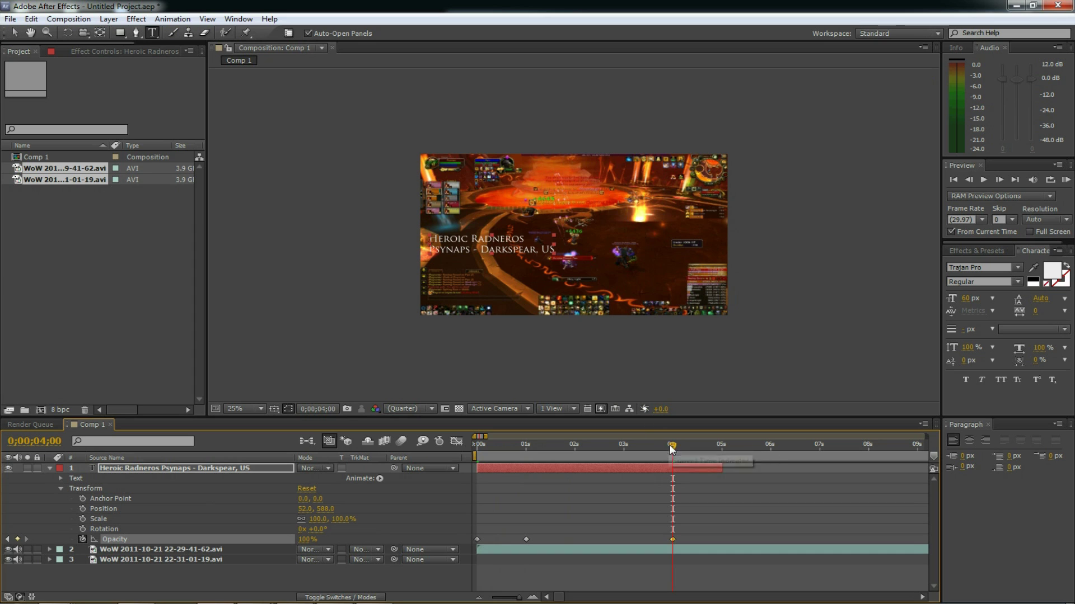
left_click_drag(700, 448, 717, 451)
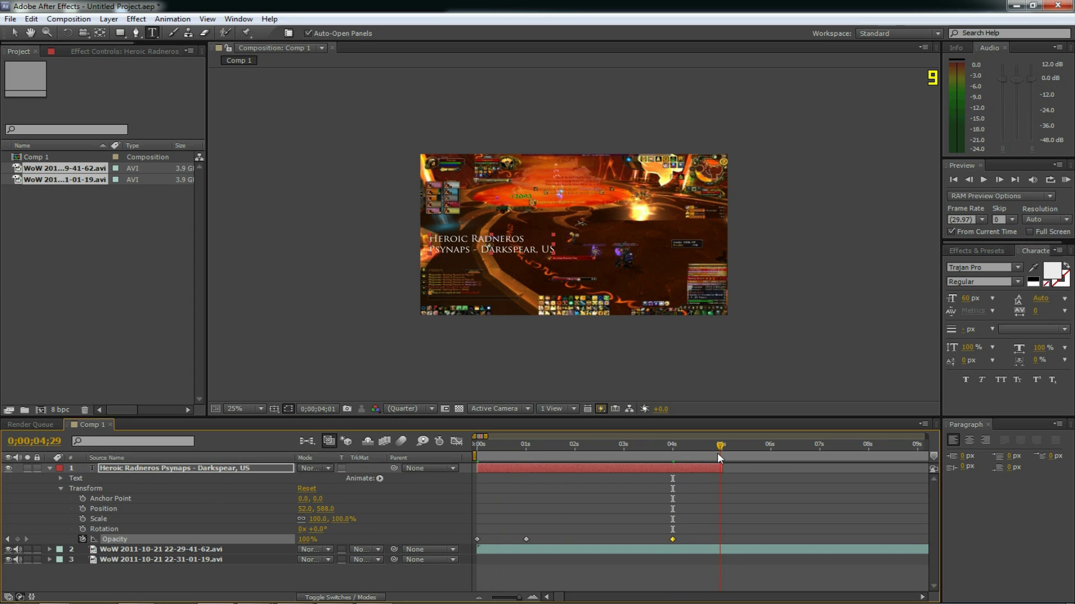
left_click_drag(302, 539, 263, 539)
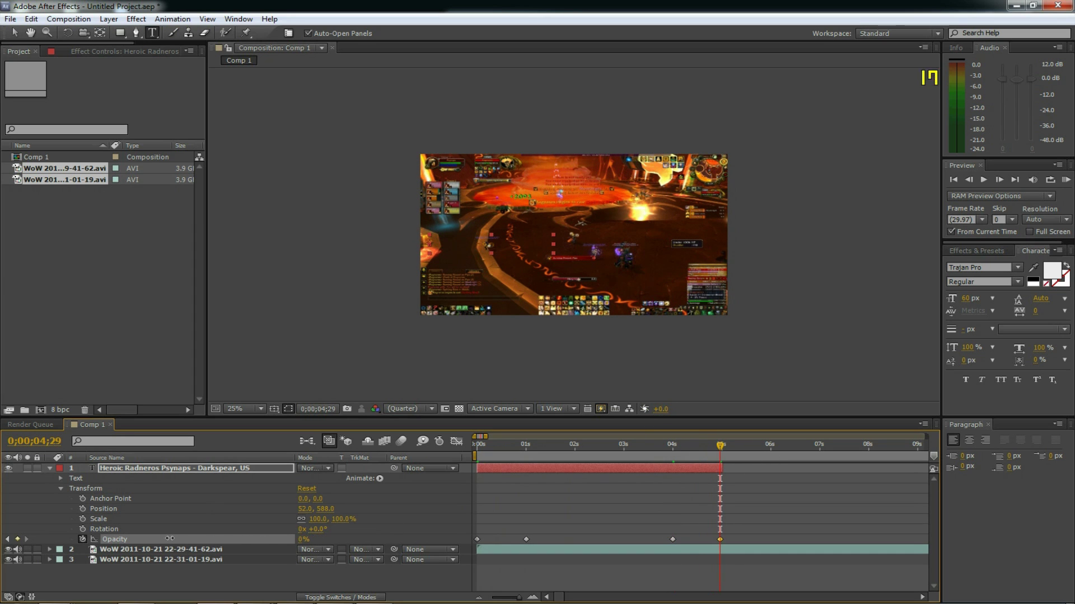
Preview the title fading in and out from the composition start.
left_click(474, 445)
key("period")
key("period")
key("space")
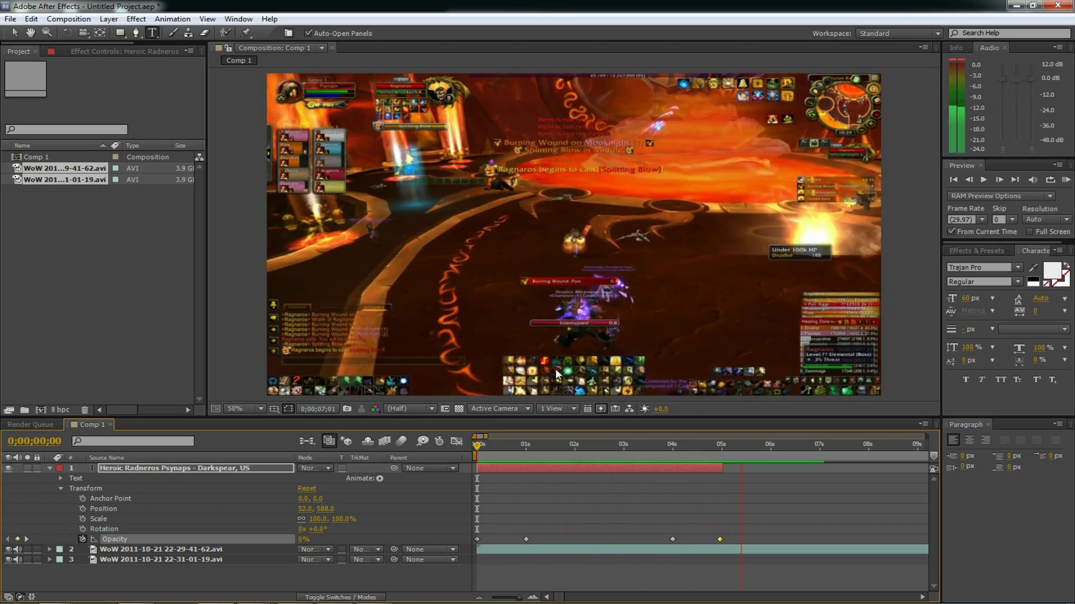
left_click(476, 445)
key("space")
left_click_drag(475, 445, 483, 445)
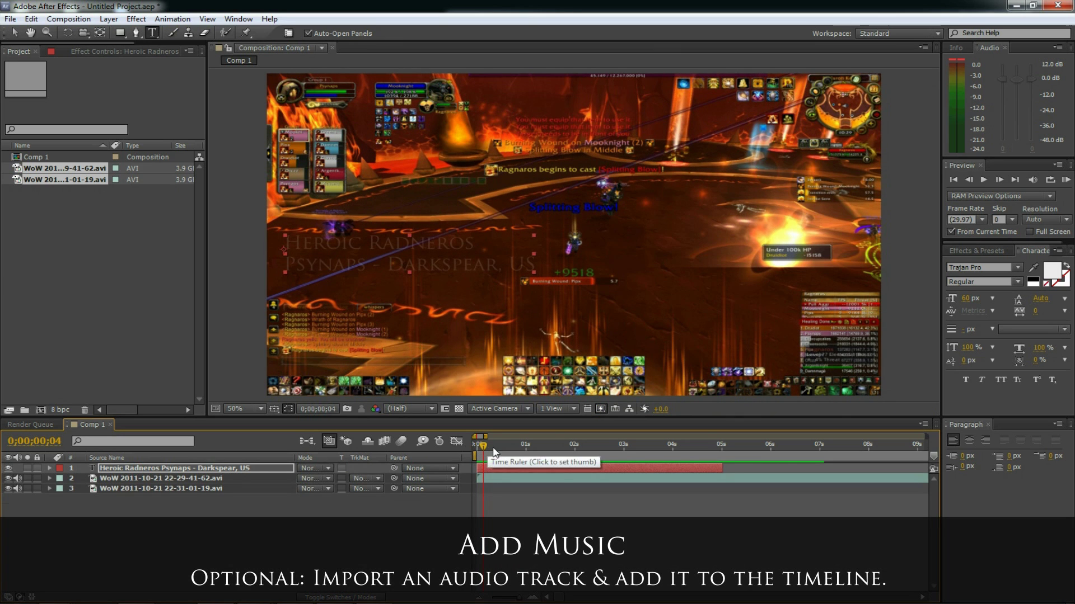
Import Feint - Reprise.mp3 and place it in Comp 1 as audio layer 4.
mouse_move(484, 445)
left_mouse_down()
mouse_move(513, 445)
mouse_move(477, 450)
left_mouse_up()
left_click(10, 19)
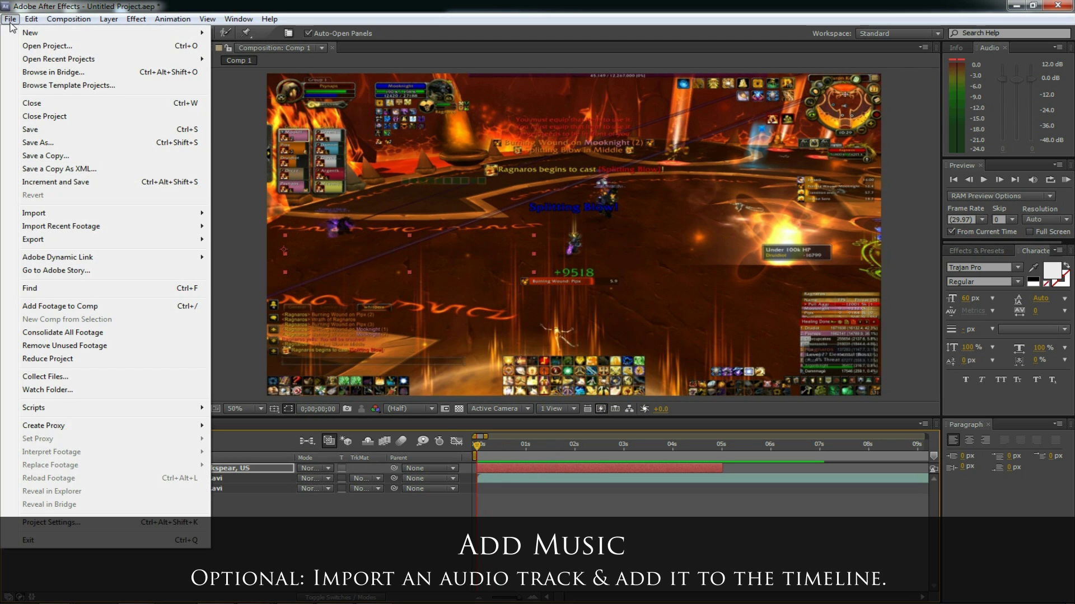
mouse_move(51, 218)
left_click(237, 212)
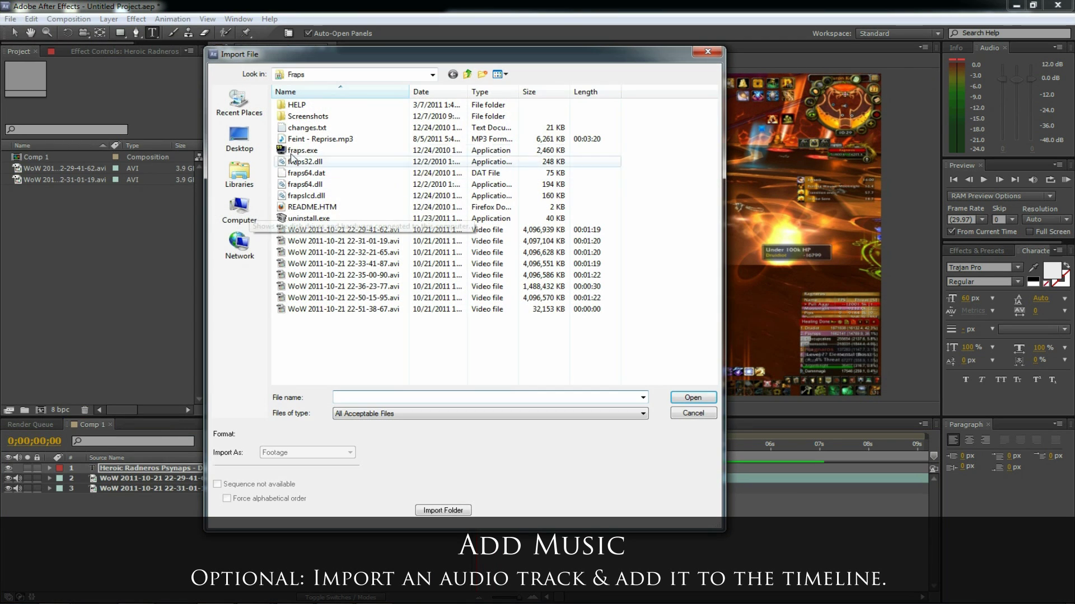
double_click(314, 139)
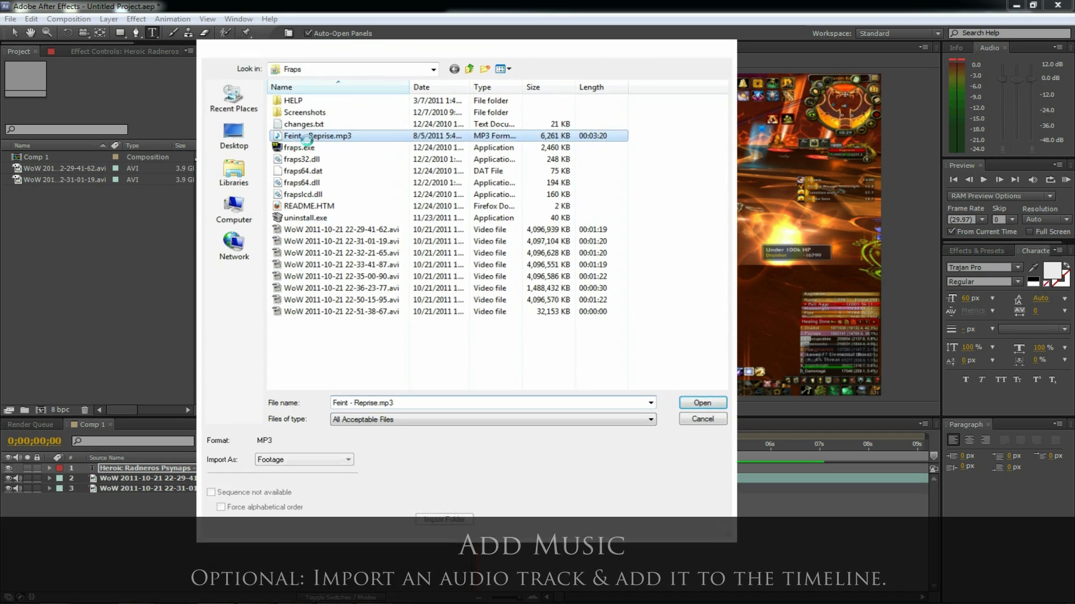
left_click_drag(53, 170, 192, 504)
key("semicolon")
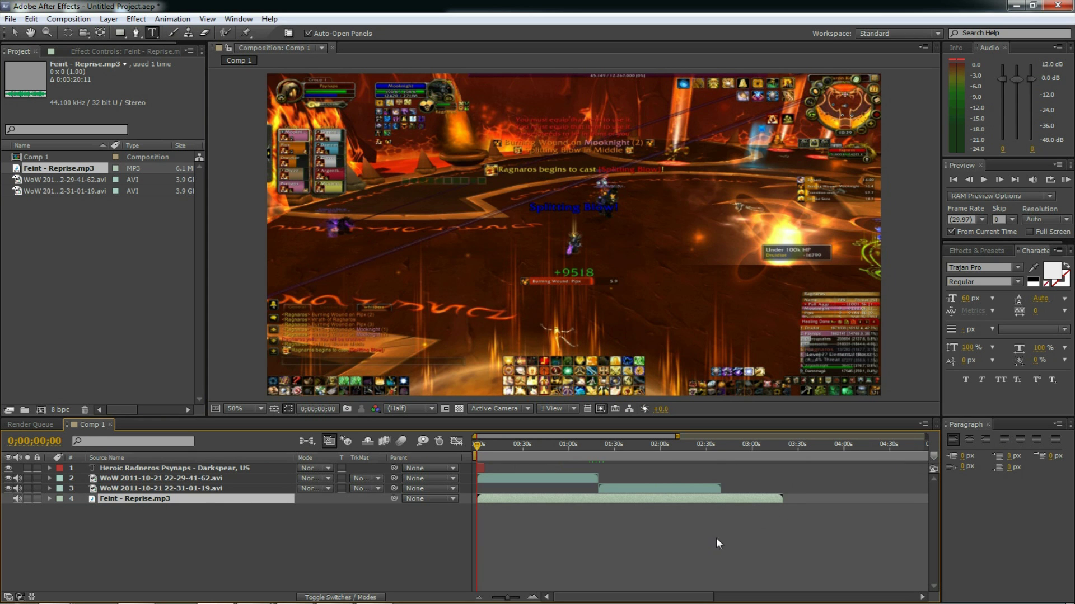
Expand the music layer's Audio properties and show its waveform.
left_click_drag(484, 443, 530, 449)
key("Home")
key("equal")
left_click(49, 499)
left_click(60, 509)
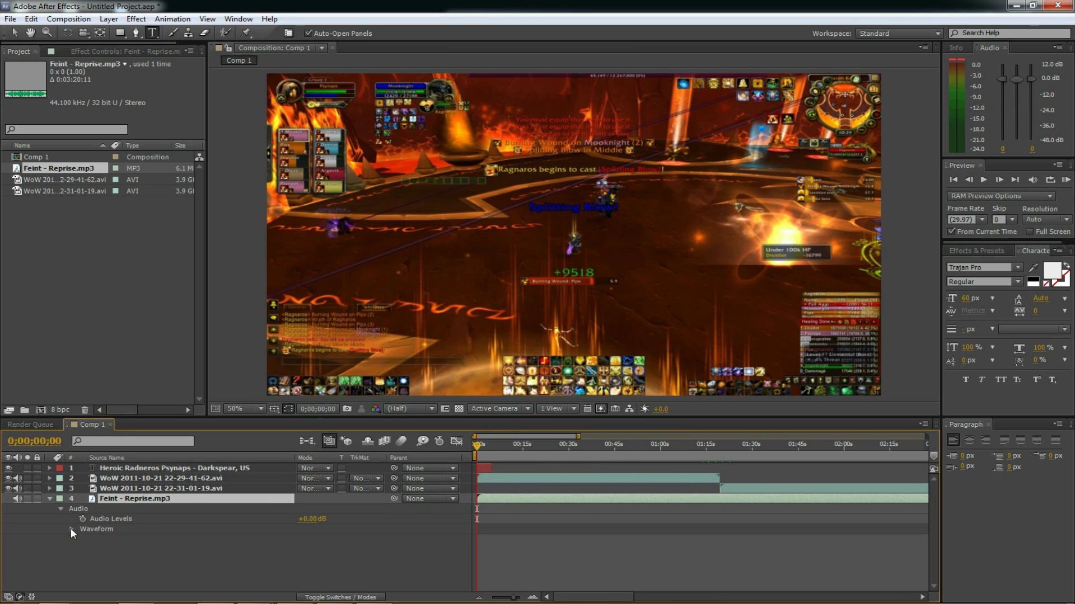
left_click(71, 529)
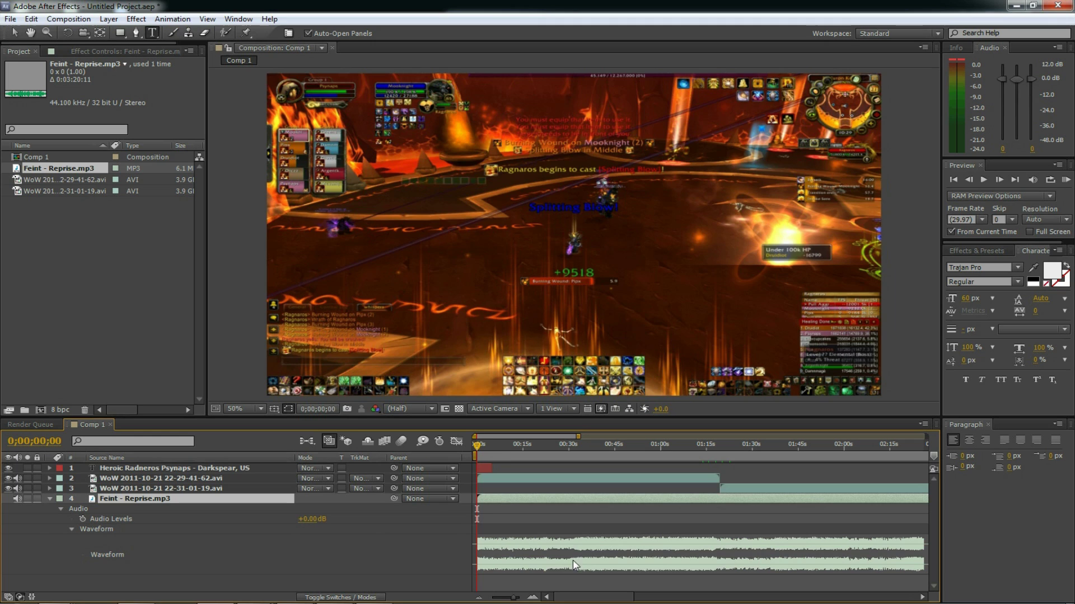
Set a +0.00 dB Audio Levels keyframe on the music at about 2:34.
left_click_drag(491, 444, 510, 444)
left_click_drag(588, 597, 644, 599)
left_click(636, 444)
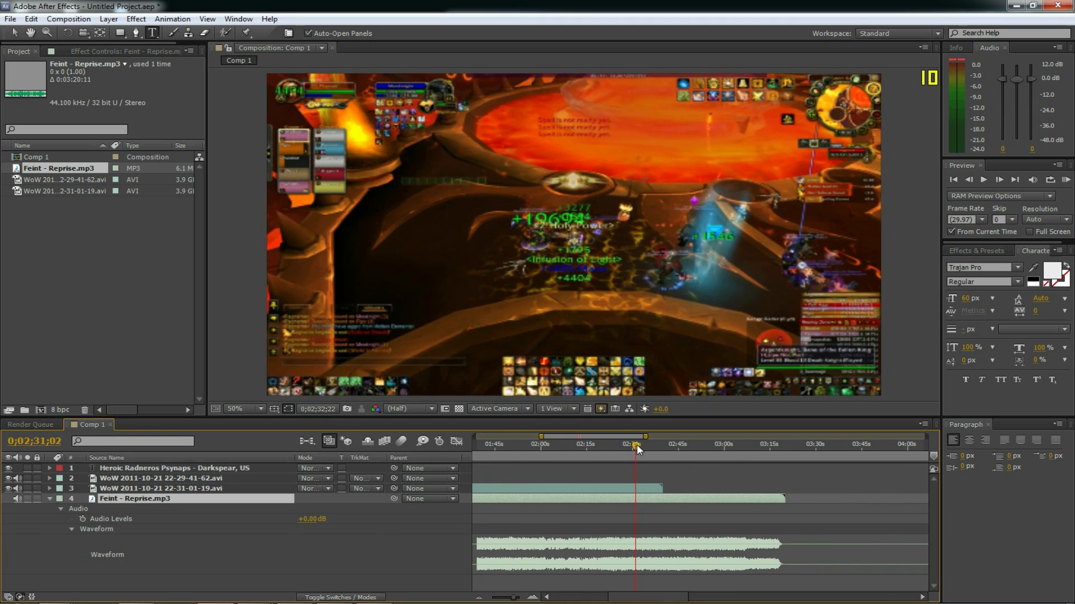
left_click_drag(637, 444, 642, 446)
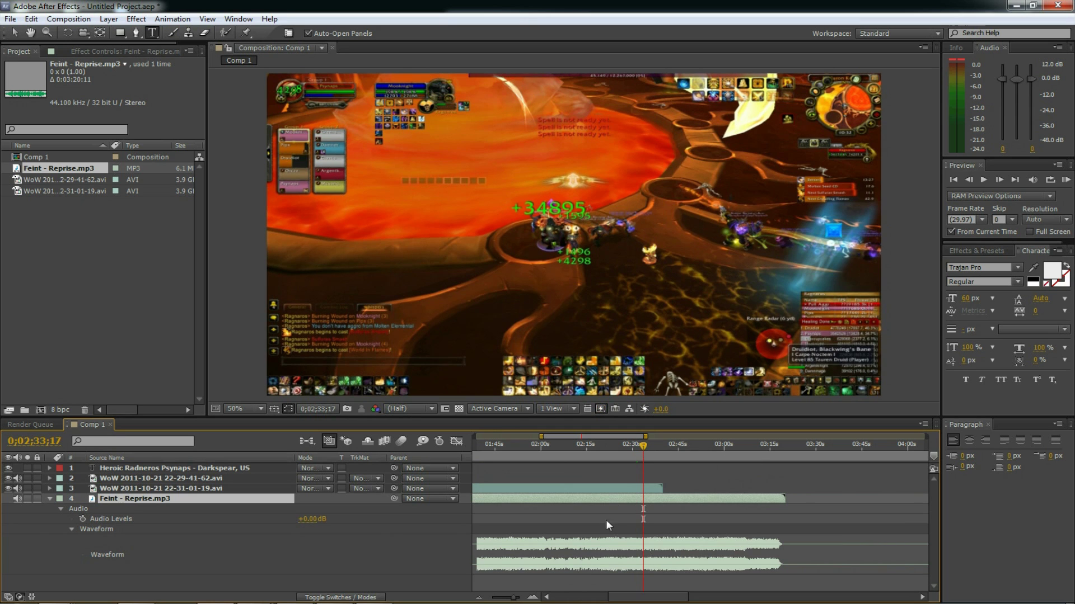
left_click(532, 598)
left_click(532, 598)
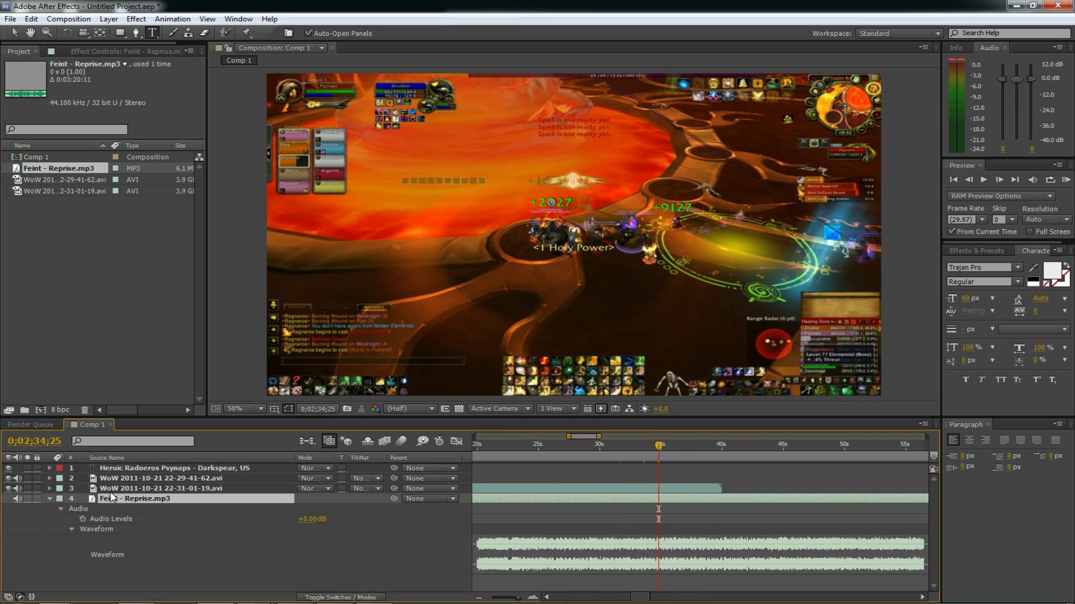
left_click(82, 519)
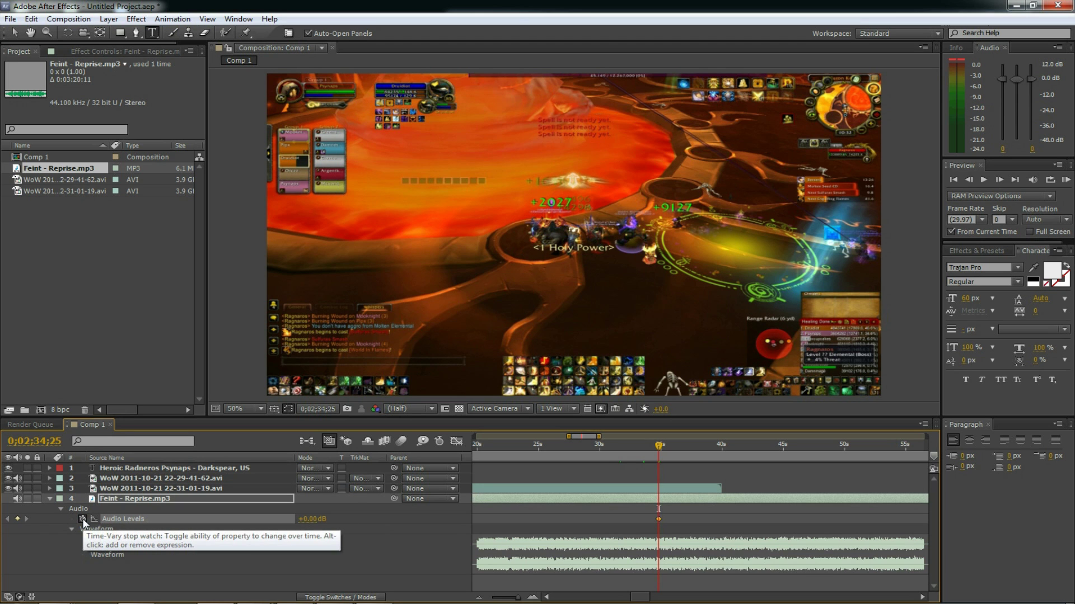
Lower the music to -48 dB about five seconds later and preview the fade.
left_click_drag(658, 445, 718, 445)
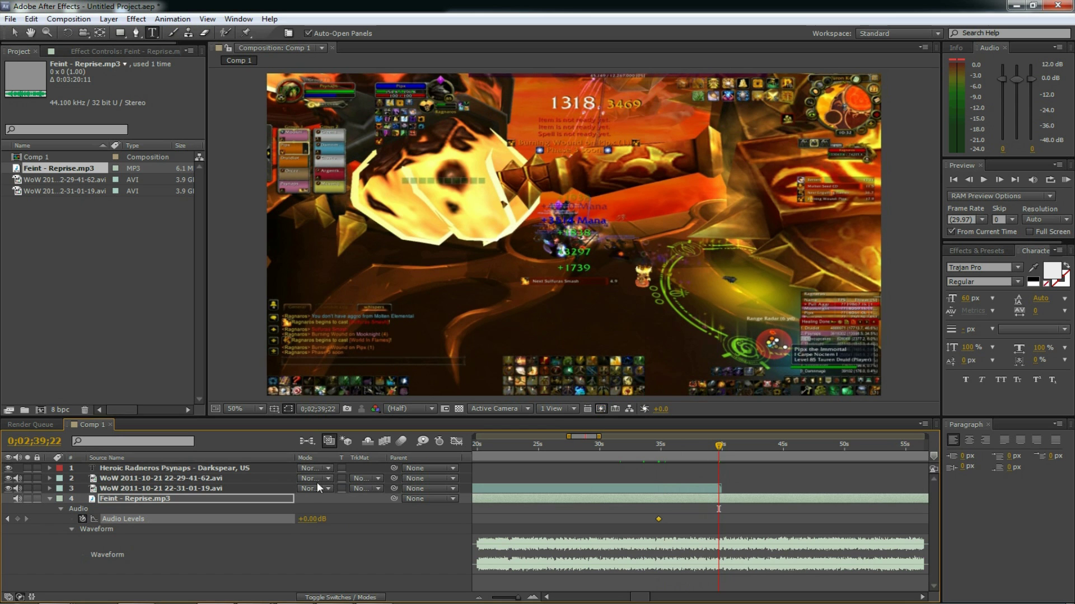
left_click_drag(312, 519, 291, 519)
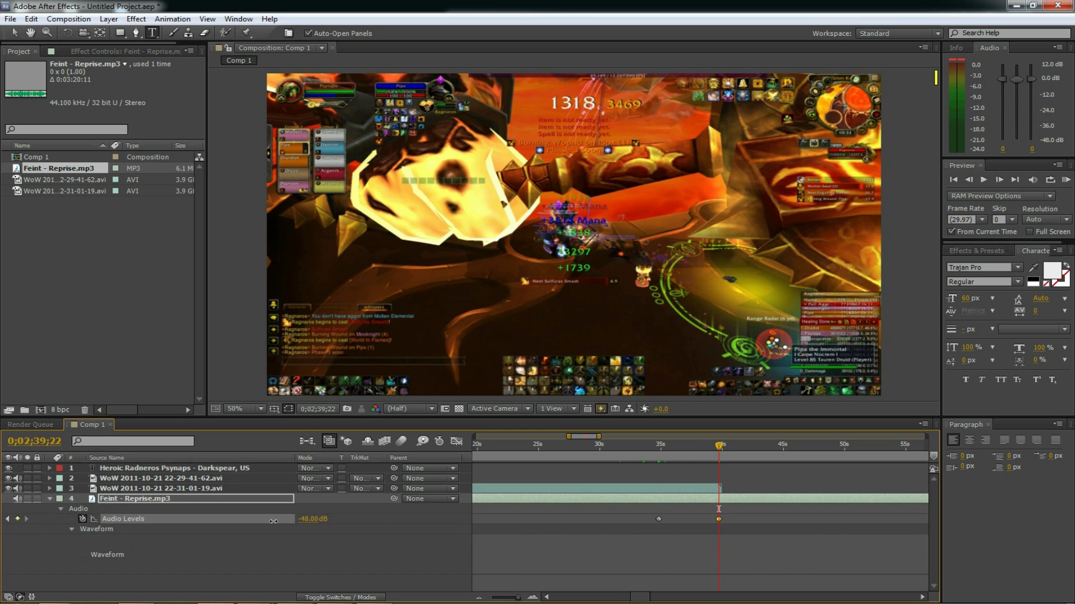
left_click(654, 445)
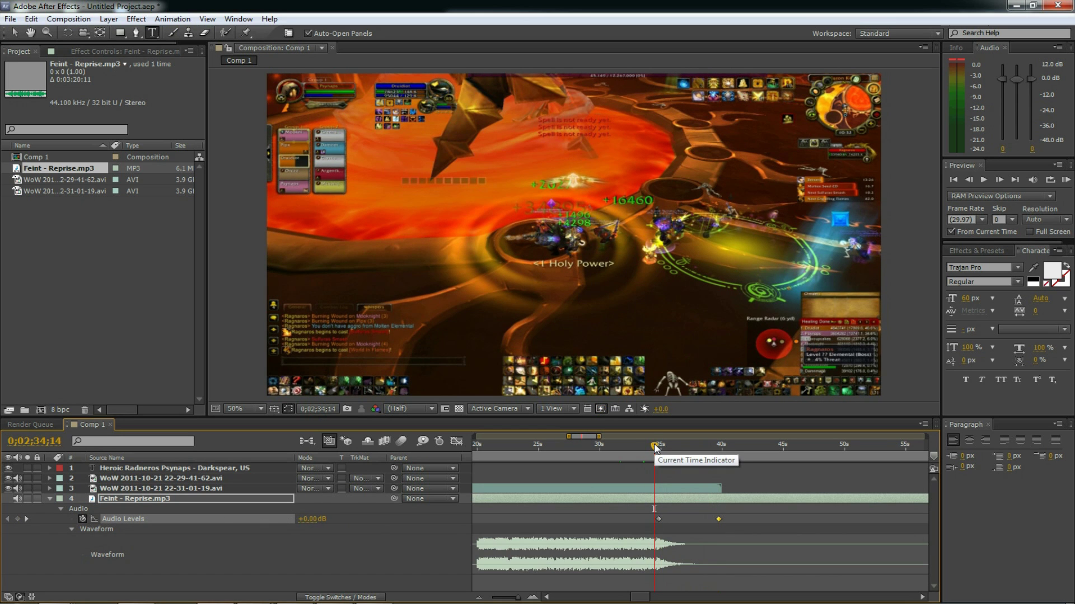
key("KP_Decimal")
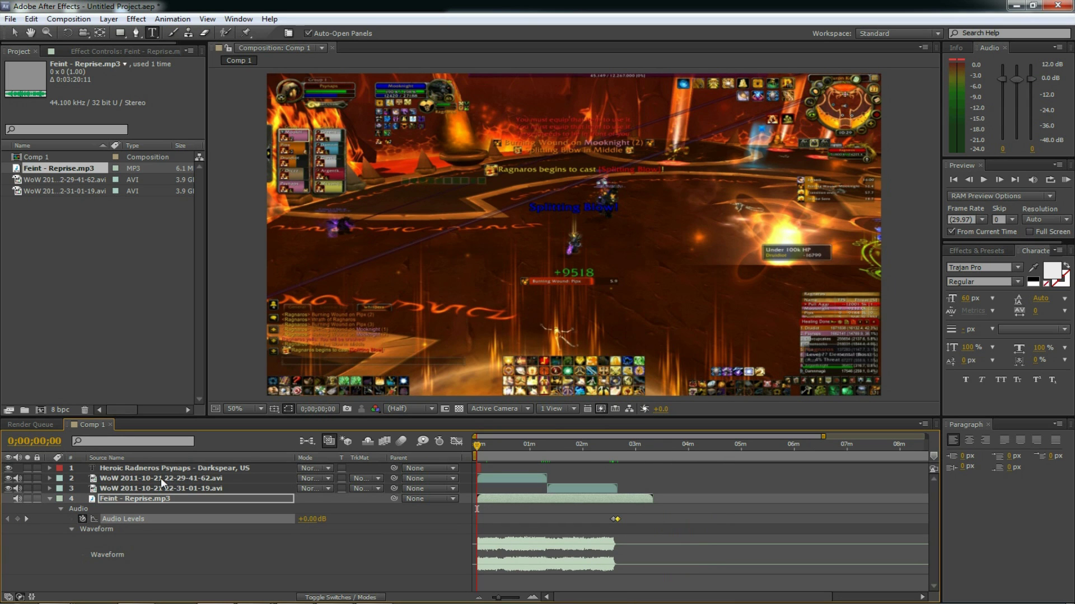
left_click(160, 478)
left_click(152, 487)
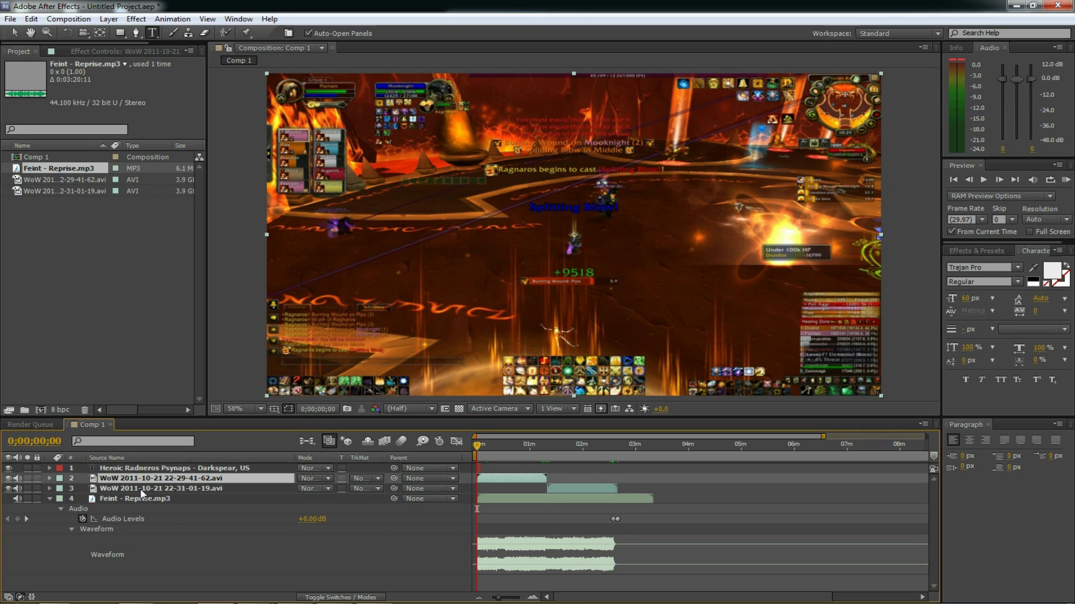
left_click(157, 488, "shift")
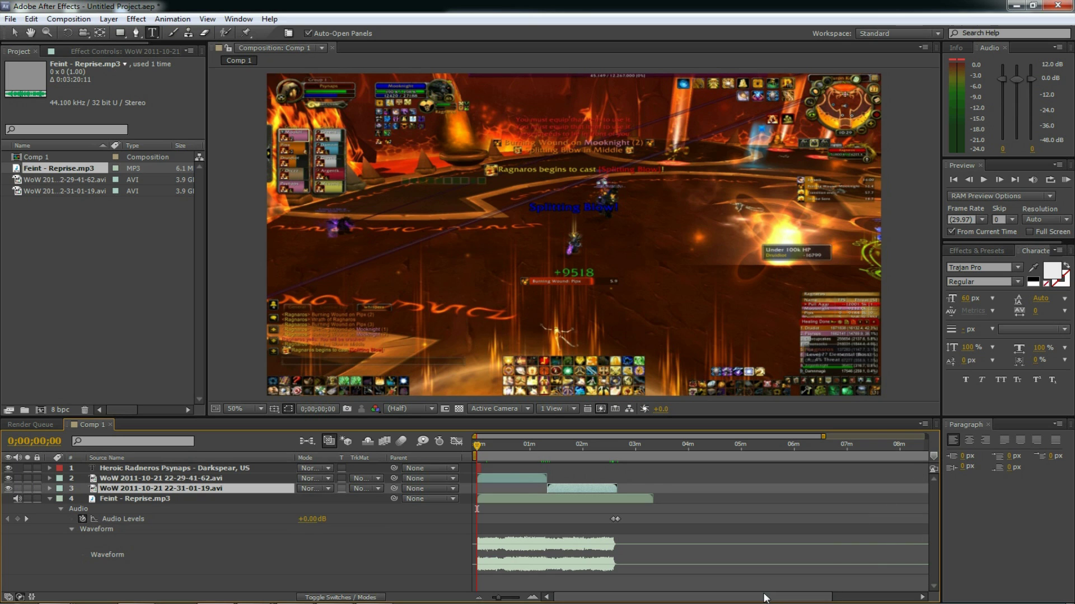
left_click_drag(762, 598, 654, 600)
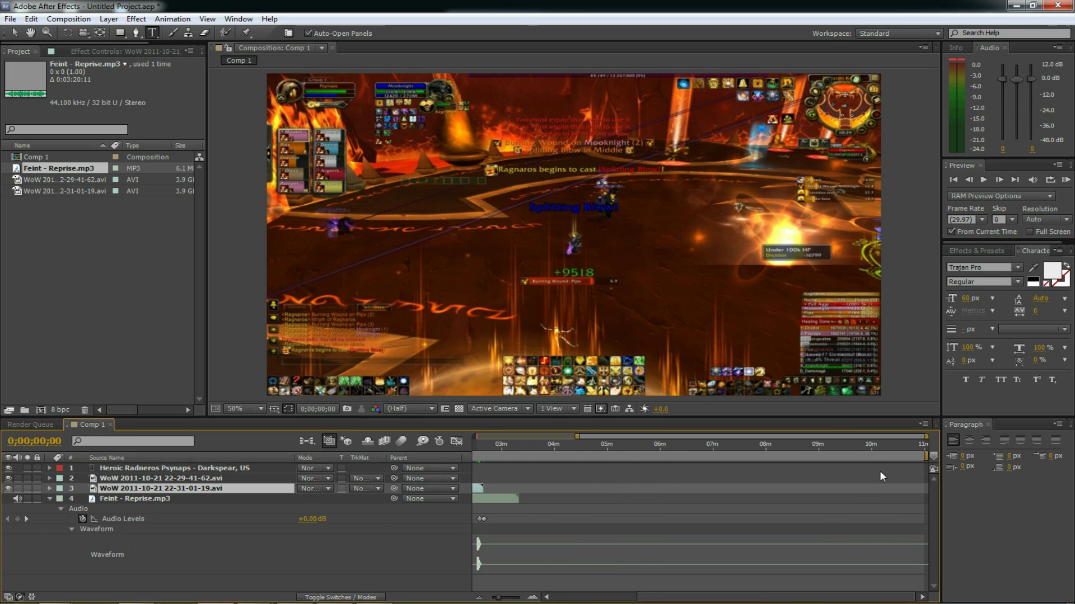
Scrub through the first 16 seconds of the comp.
scroll(926, 459, "left", 5)
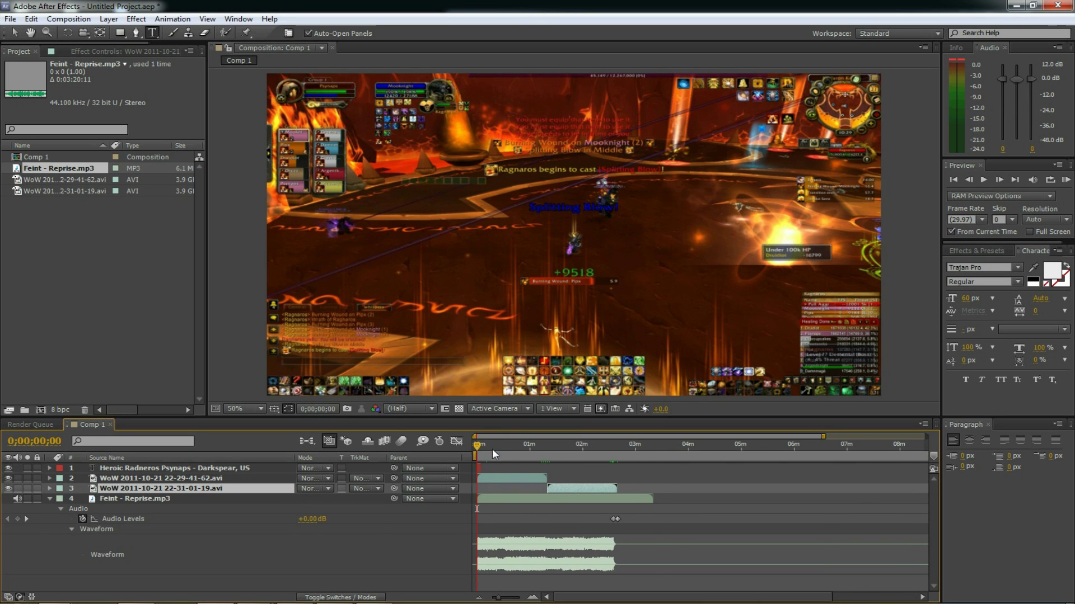
left_click(491, 446)
left_click_drag(490, 452, 484, 448)
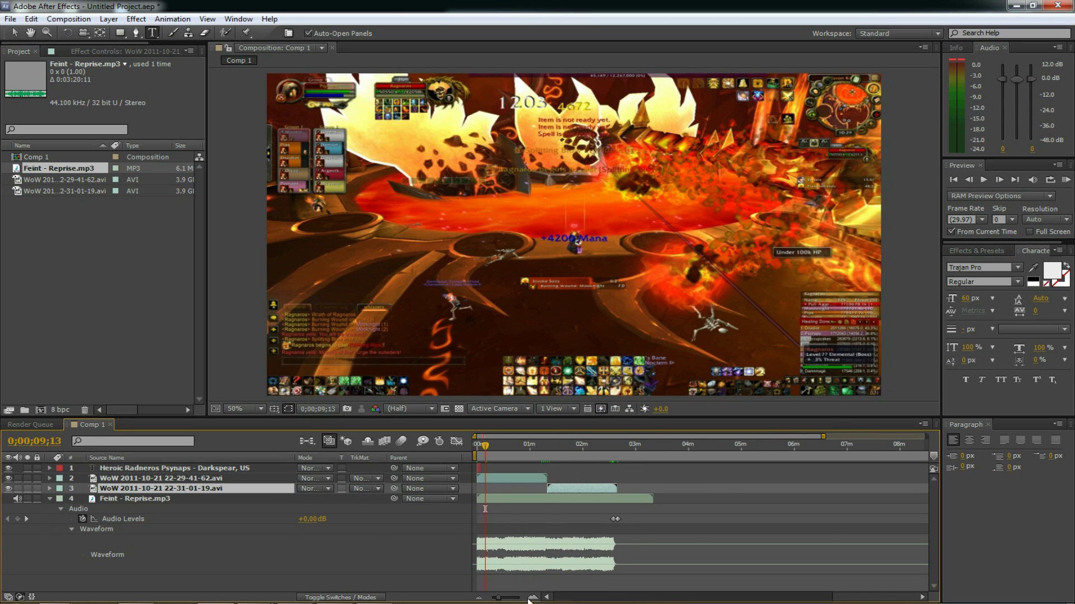
left_click_drag(486, 453, 488, 451)
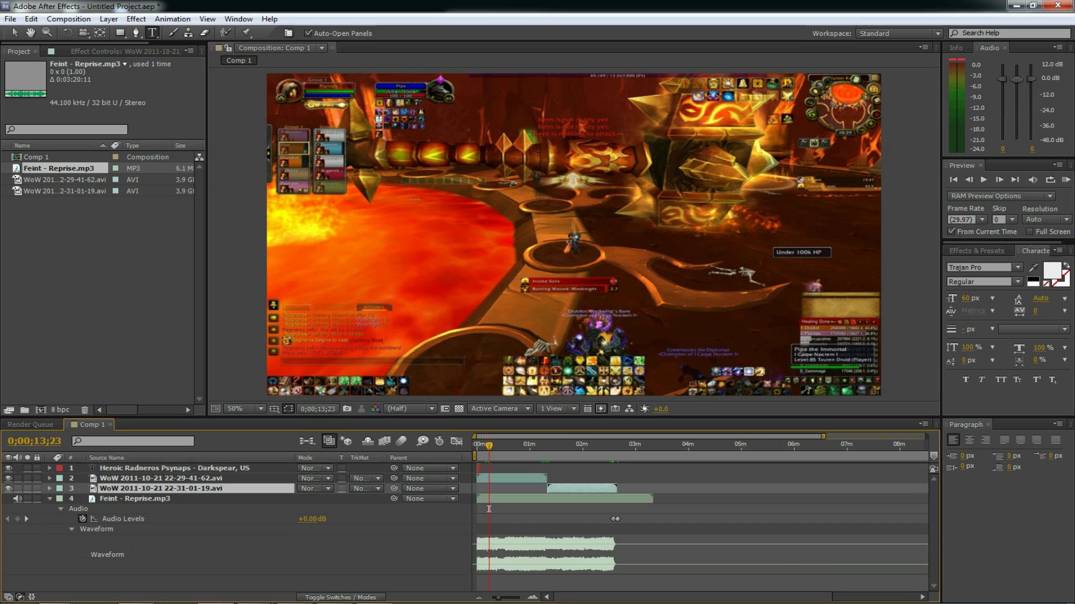
scroll(701, 457, "right", 5)
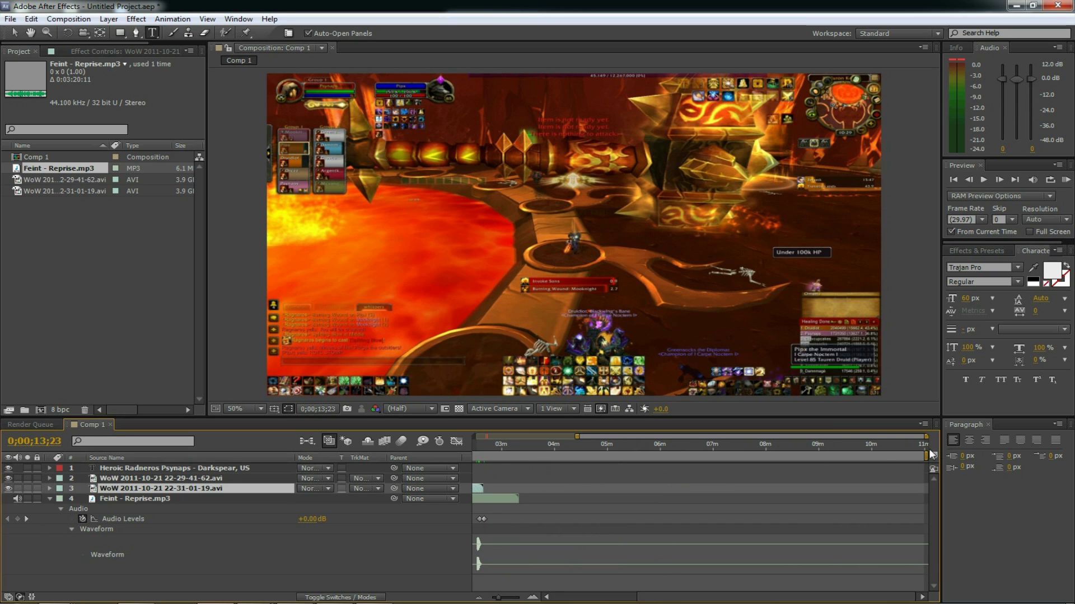
End the work area at about 2:40 and zoom in around 2:38.
left_click_drag(924, 457, 617, 465)
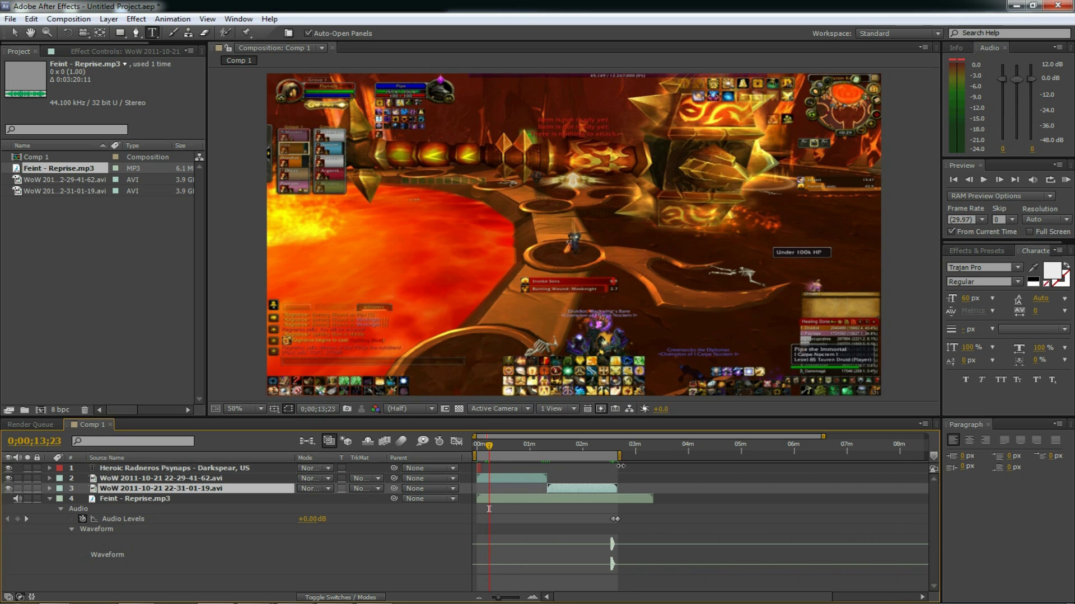
key("equal")
key("equal")
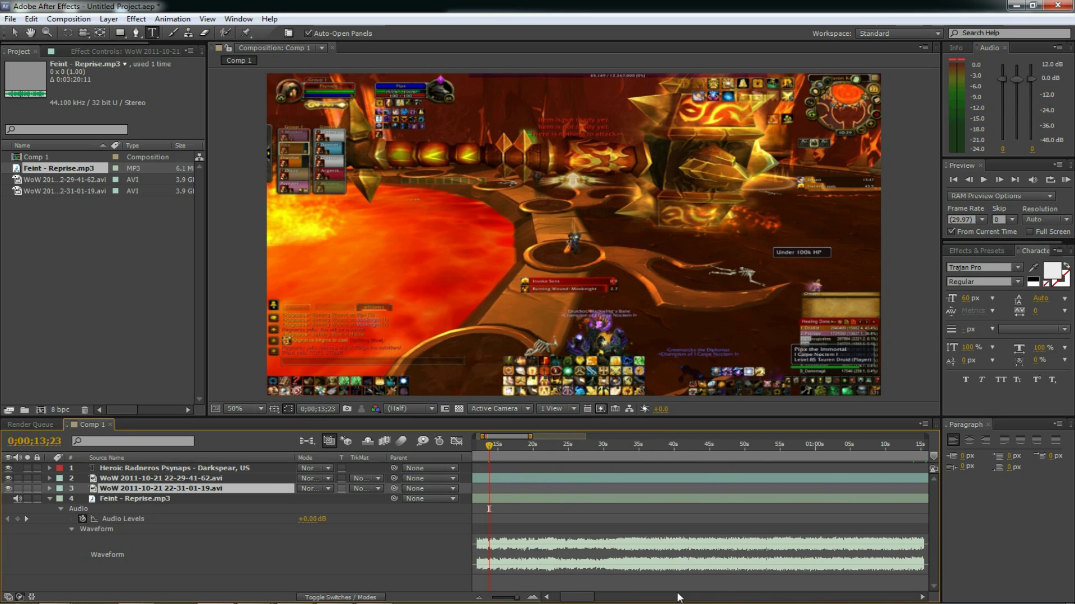
left_click_drag(603, 600, 644, 600)
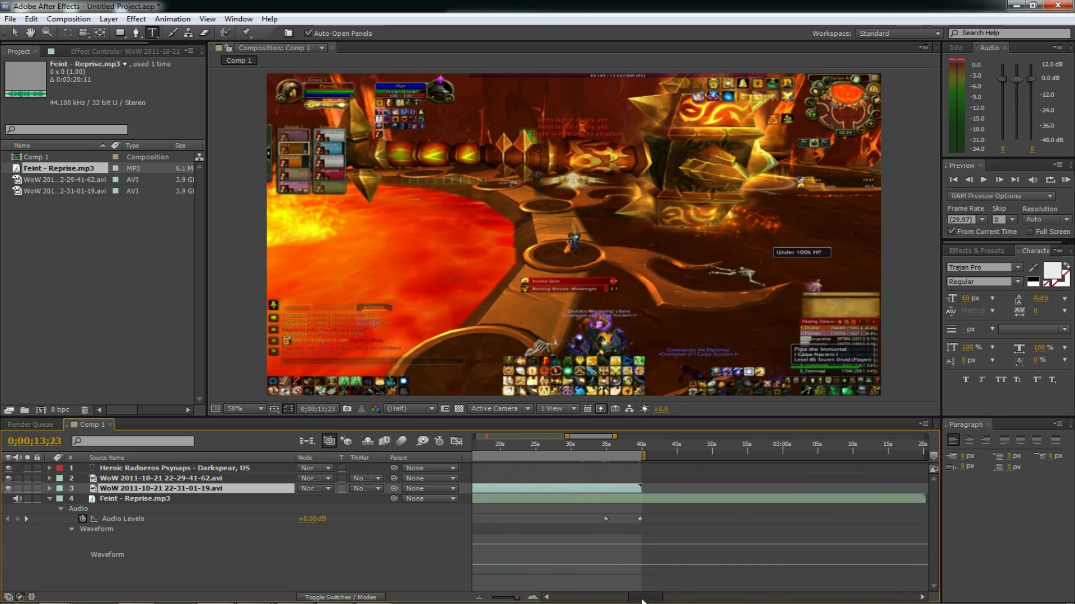
left_click(633, 456)
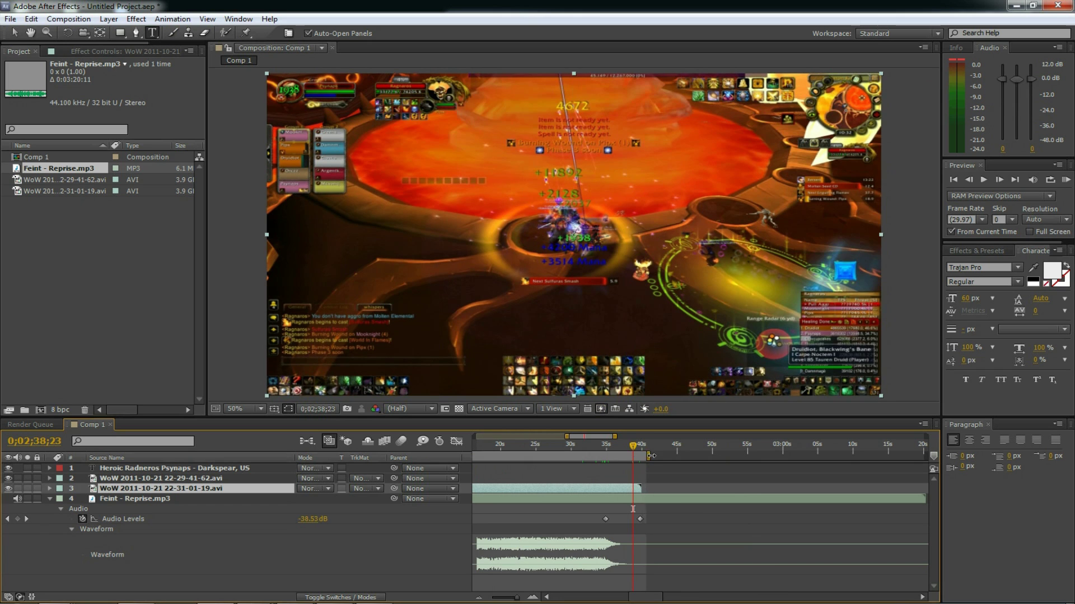
Add a 100% Opacity keyframe on the second WoW clip's layer.
key("j")
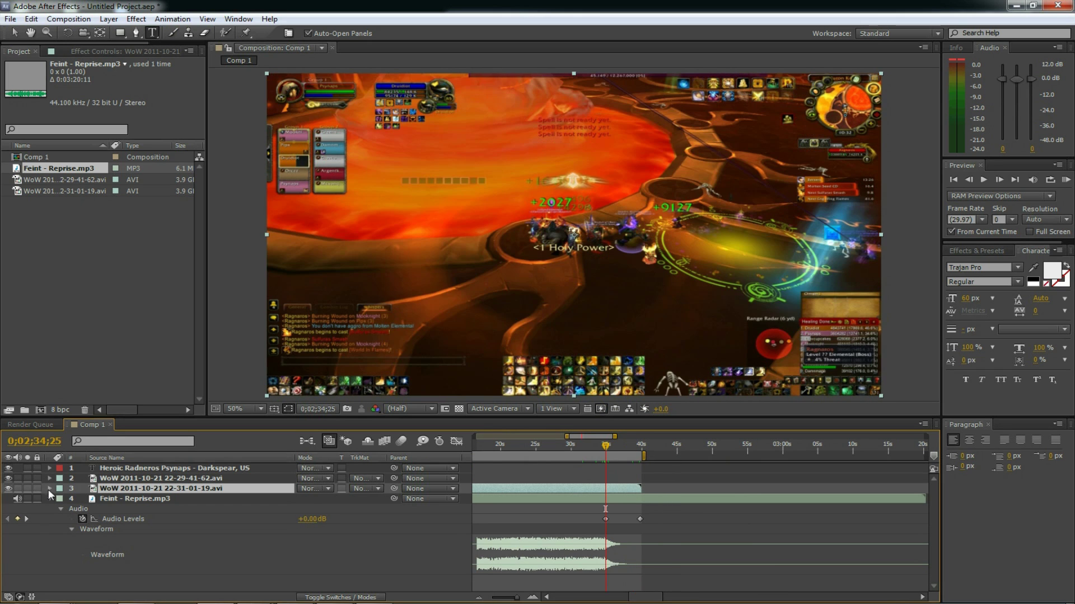
left_click(50, 488)
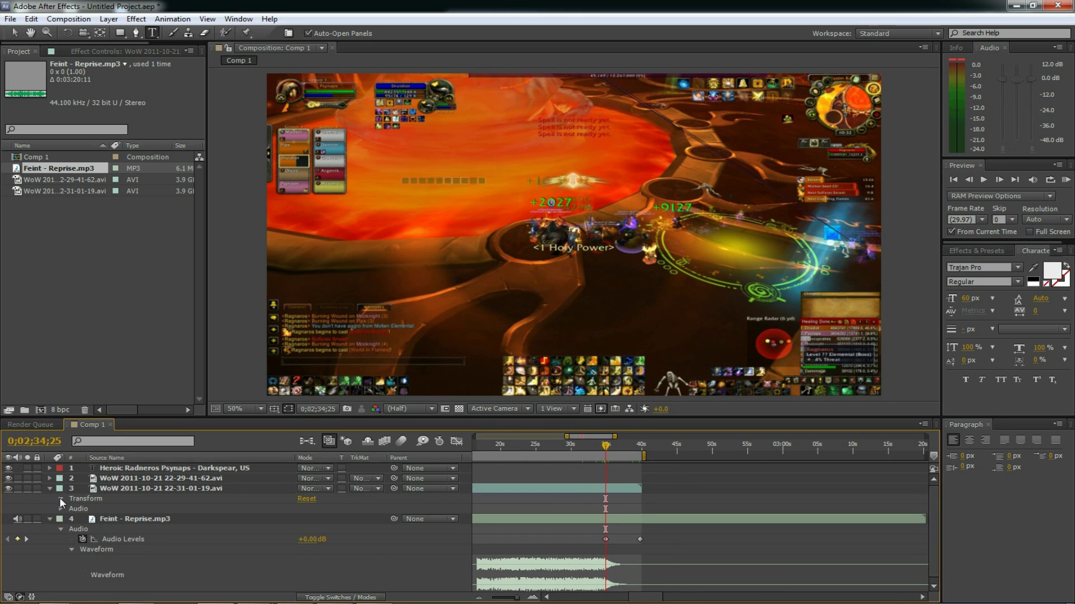
left_click(60, 499)
left_click(82, 549)
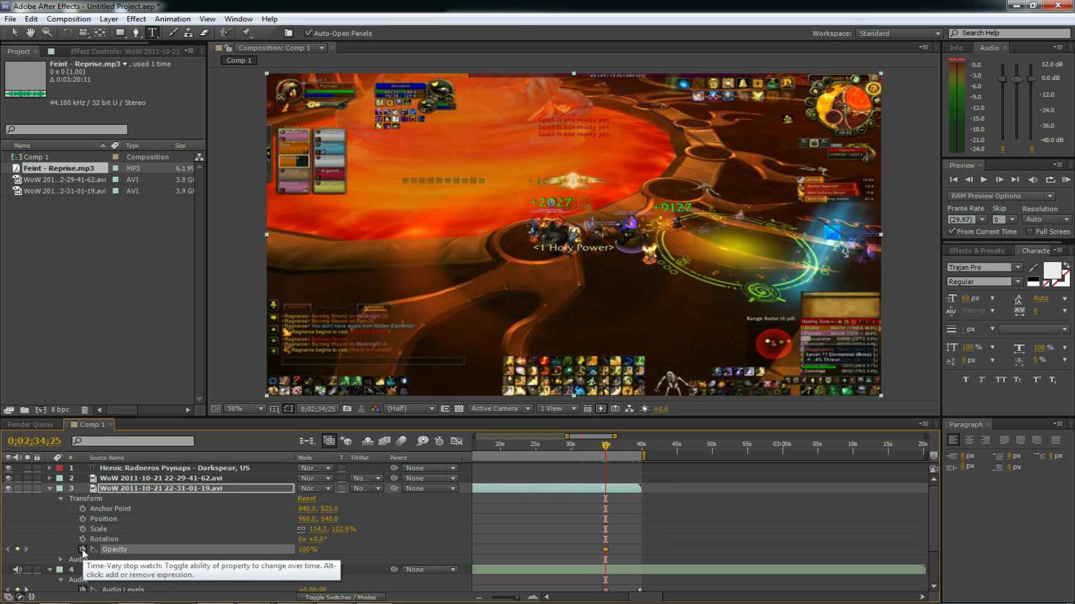
Set the clip's Opacity to 0% at its final frame, 2:39;22, then scrub back to check the fade.
key("Page_Down")
key("Page_Down")
key("Page_Down")
key("Page_Down")
left_click_drag(613, 445, 639, 460)
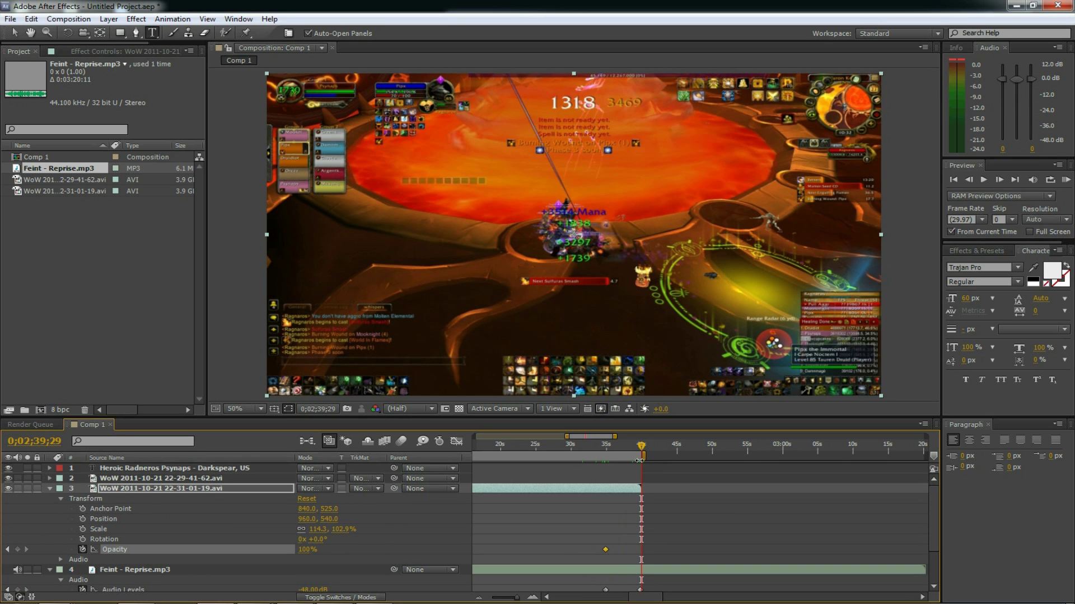
key("Page_Up")
key("Page_Up")
key("Page_Up")
key("Page_Up")
key("Page_Up")
key("Page_Up")
key("Page_Up")
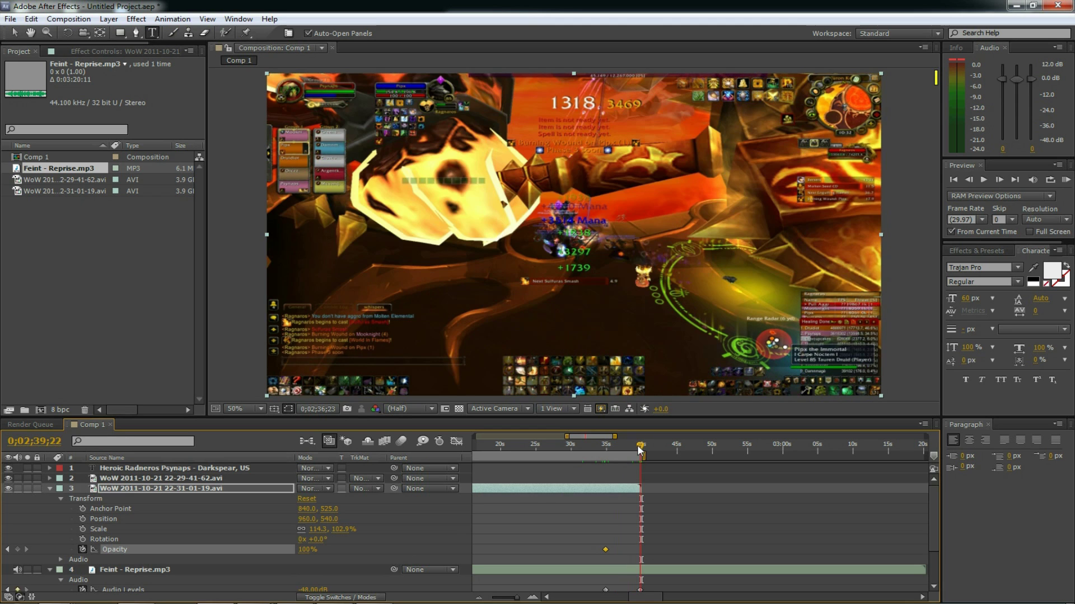
left_click_drag(292, 549, 288, 550)
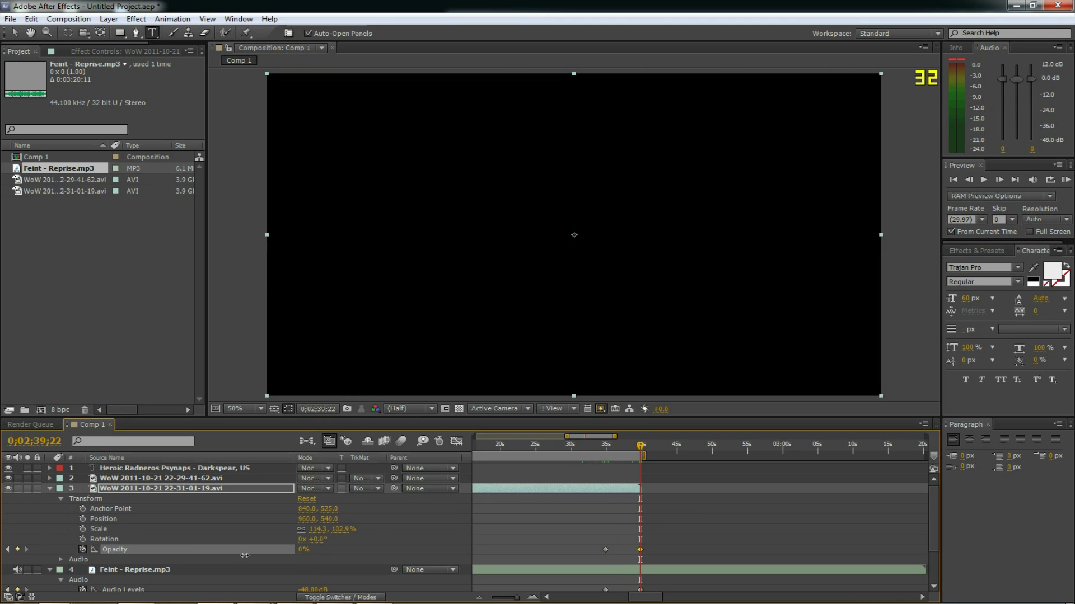
left_click(607, 447)
left_click_drag(604, 449, 593, 447)
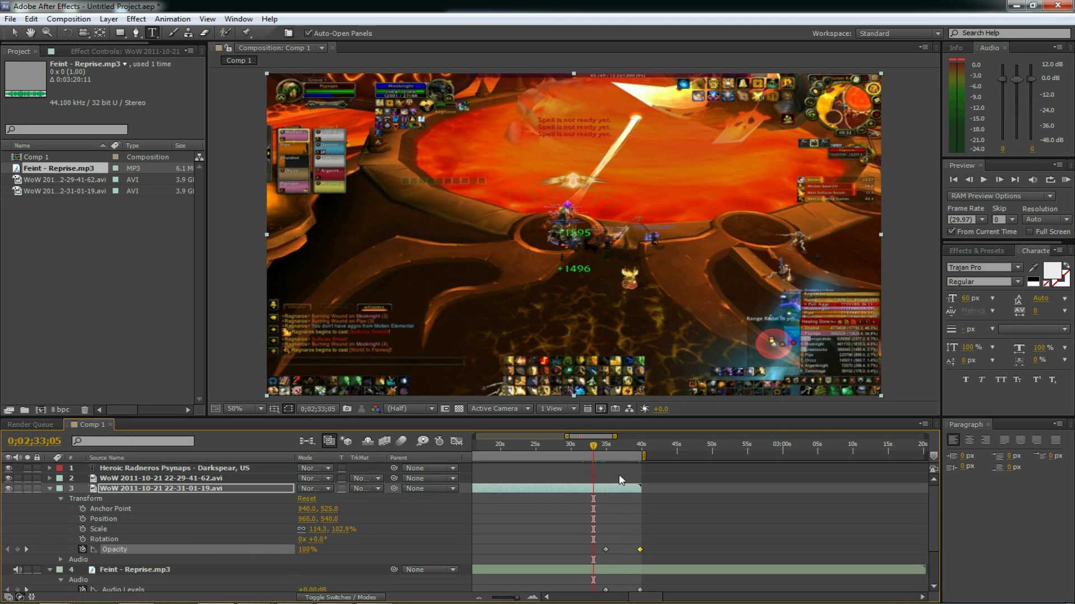
scroll(619, 475, "down", 1)
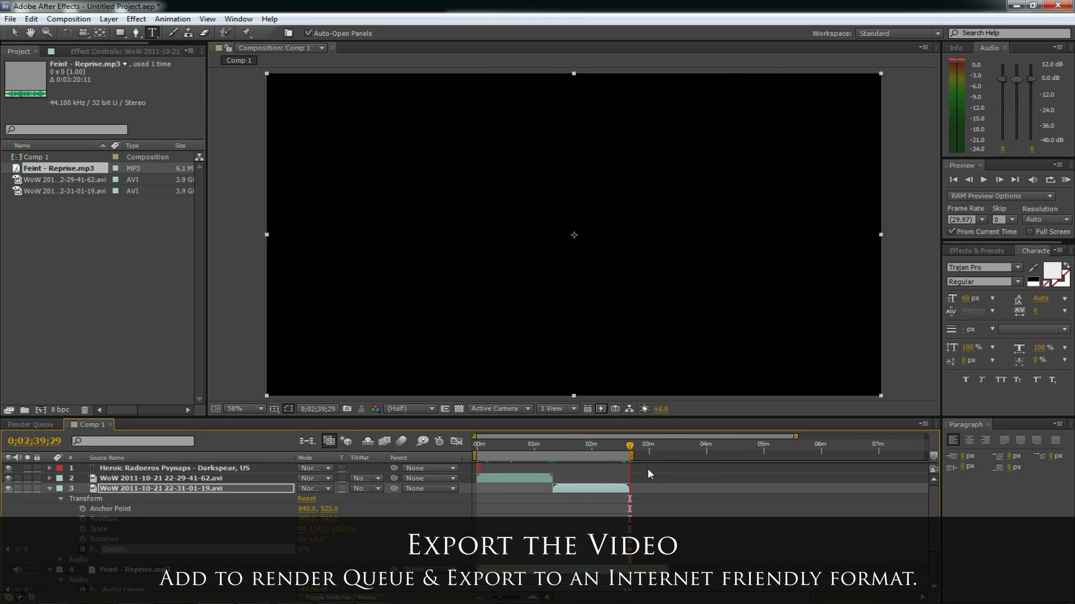
Add Comp 1 to the render queue and accept the Best Settings render settings at 1920 x 1080.
left_click(58, 20)
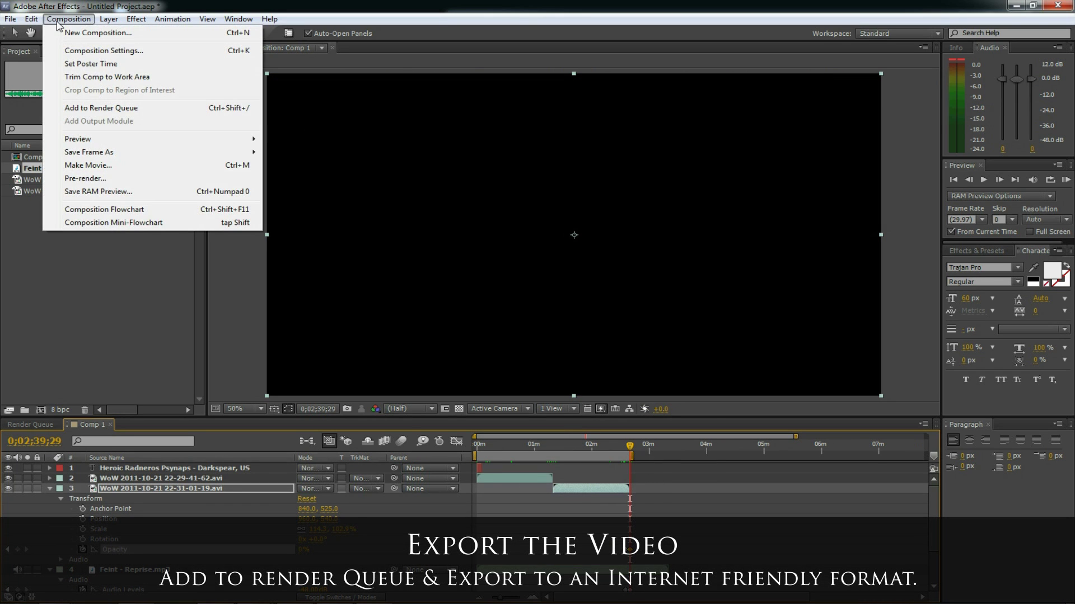
left_click(162, 109)
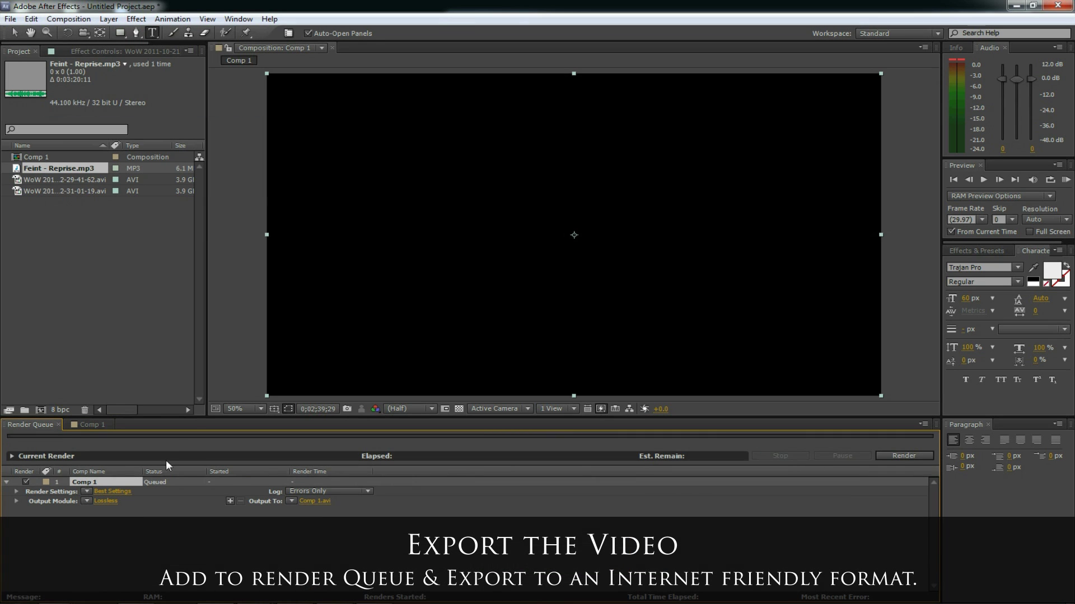
left_click(110, 491)
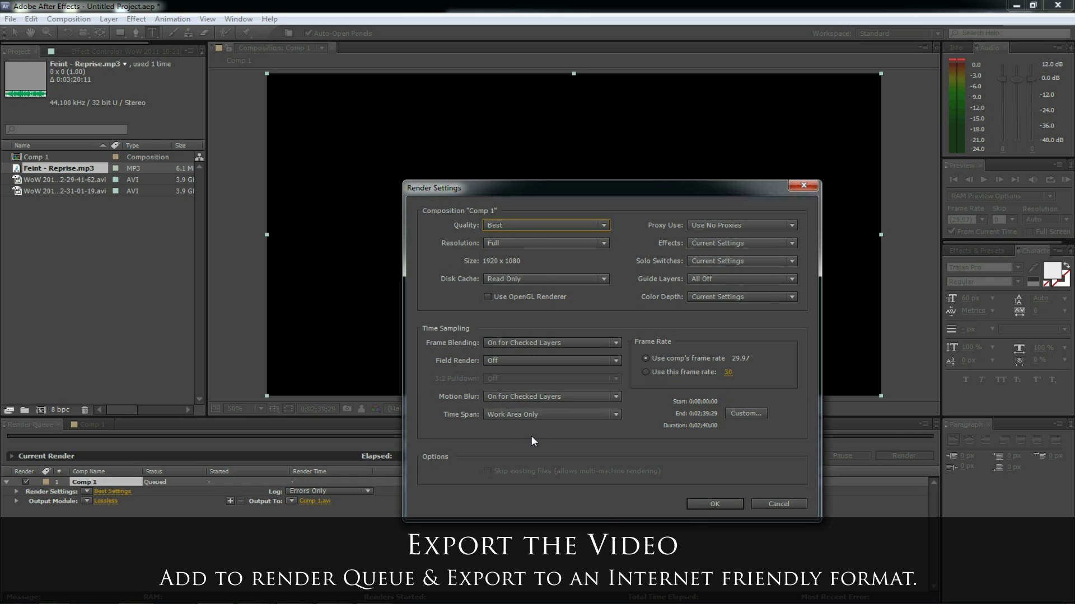
left_click(715, 504)
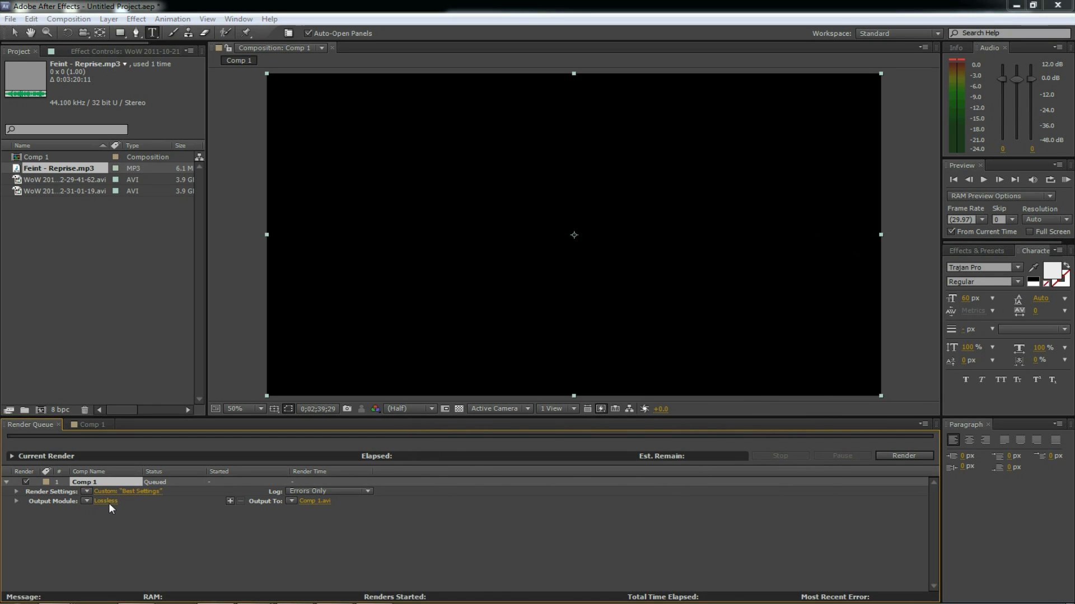
Switch the output module format from Lossless to H.264.
left_click(107, 502)
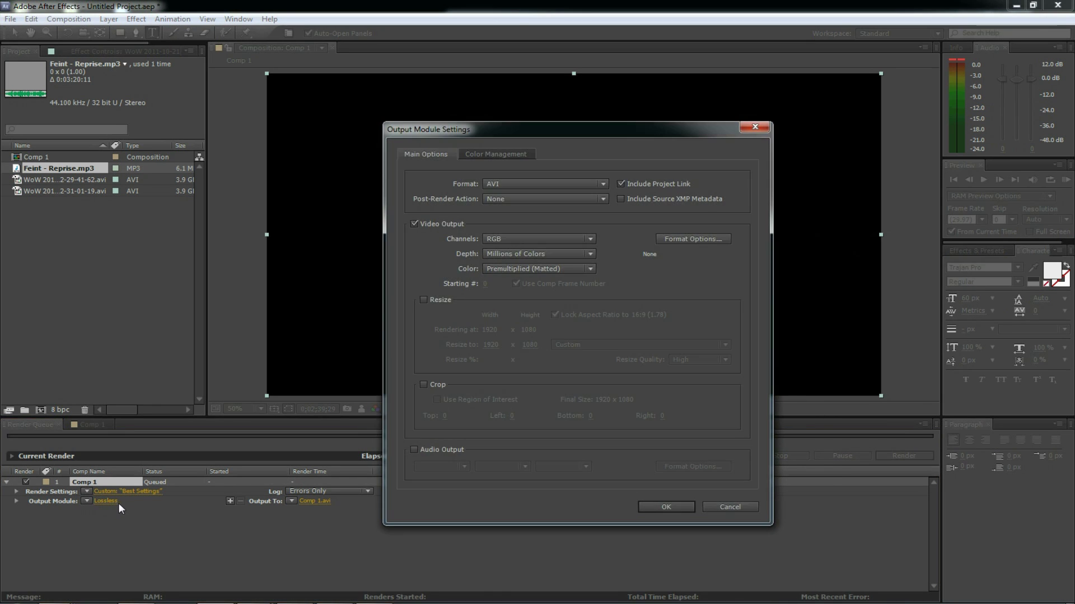
left_click(516, 187)
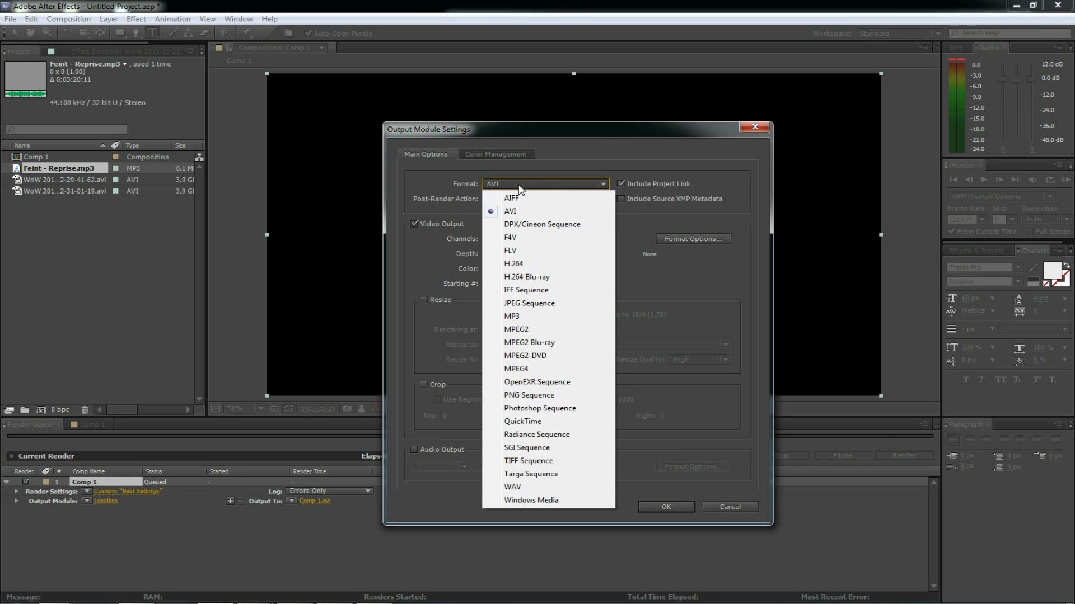
left_click(560, 264)
Set the H.264 video options to a 15 Mbps target and 24 Mbps maximum bitrate.
left_click(693, 238)
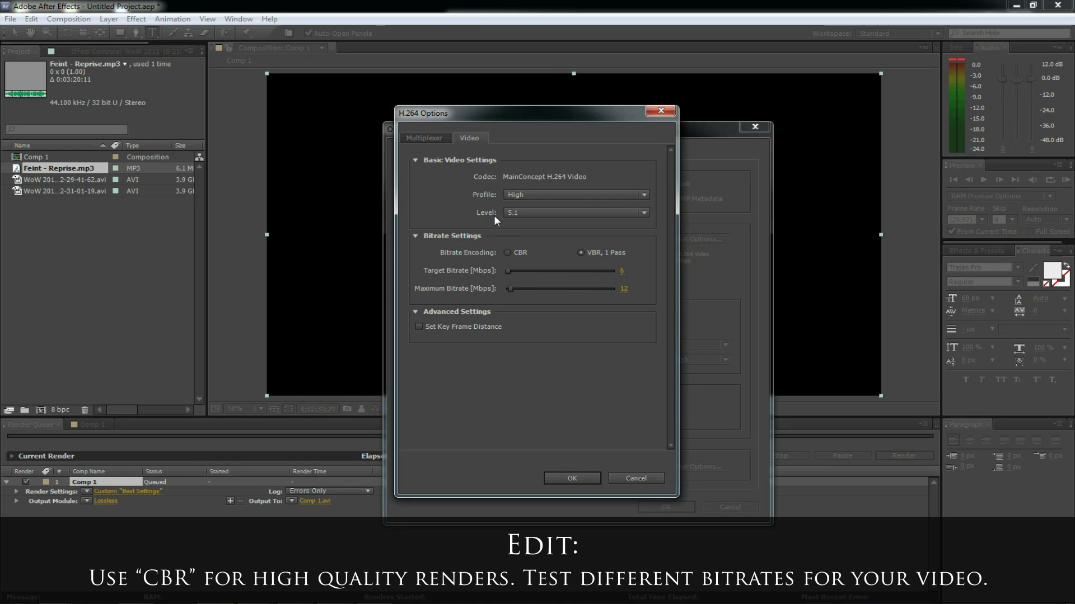
left_click(580, 252)
key("Tab")
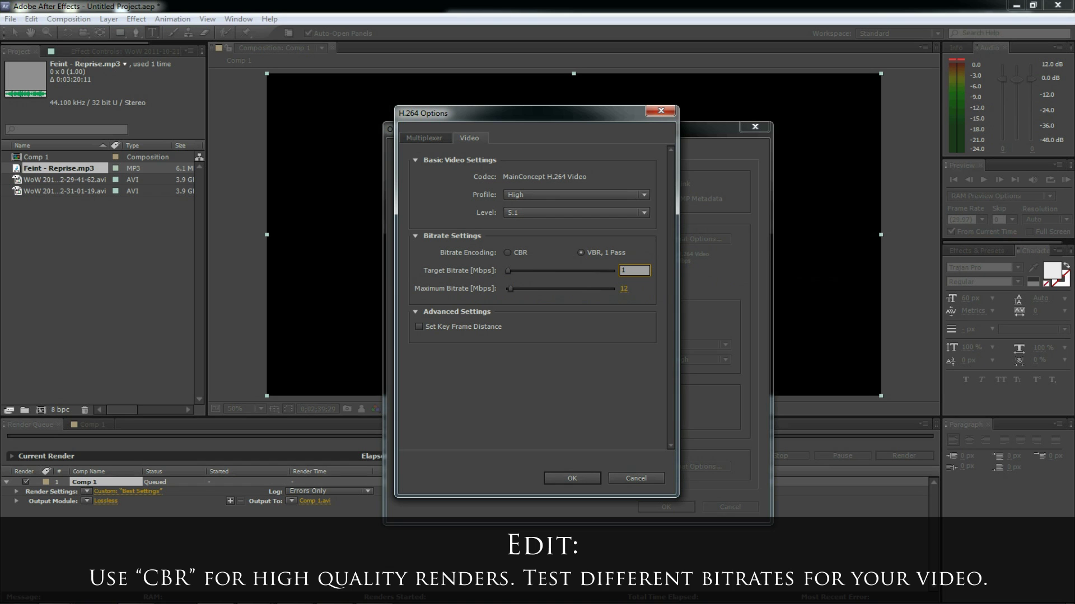
type("15")
key("Tab")
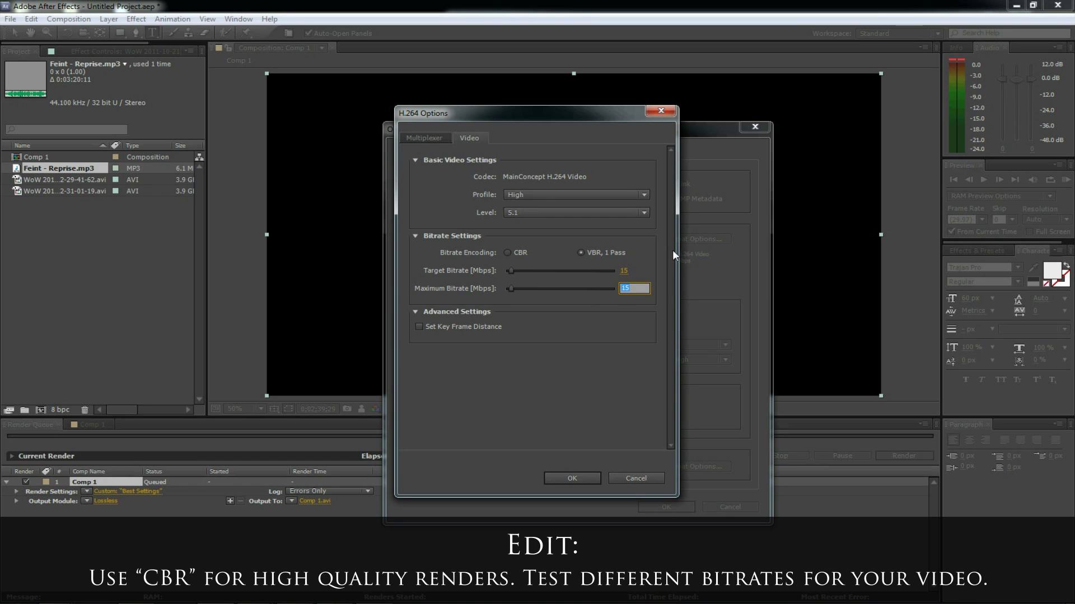
type("24")
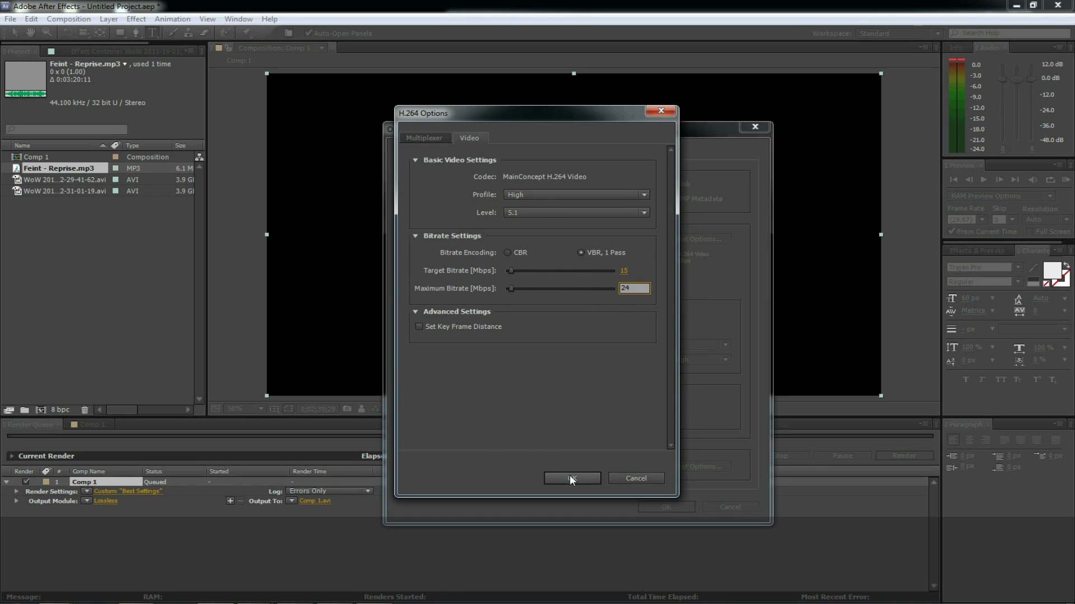
left_click(570, 477)
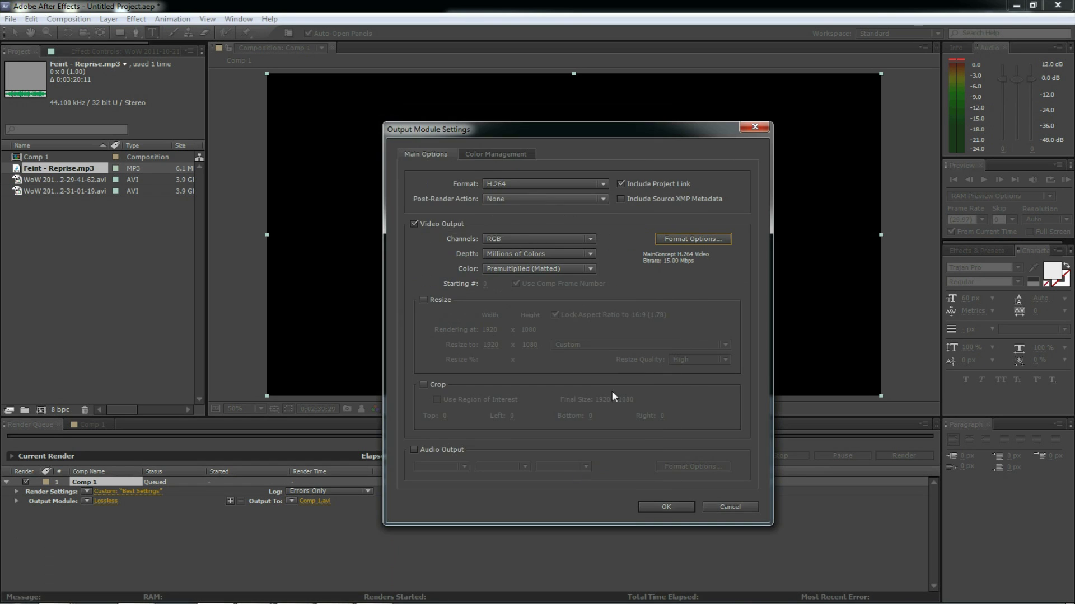
Enable 48 kHz stereo AAC audio output at 192 kbps and confirm the output module settings.
left_click(414, 450)
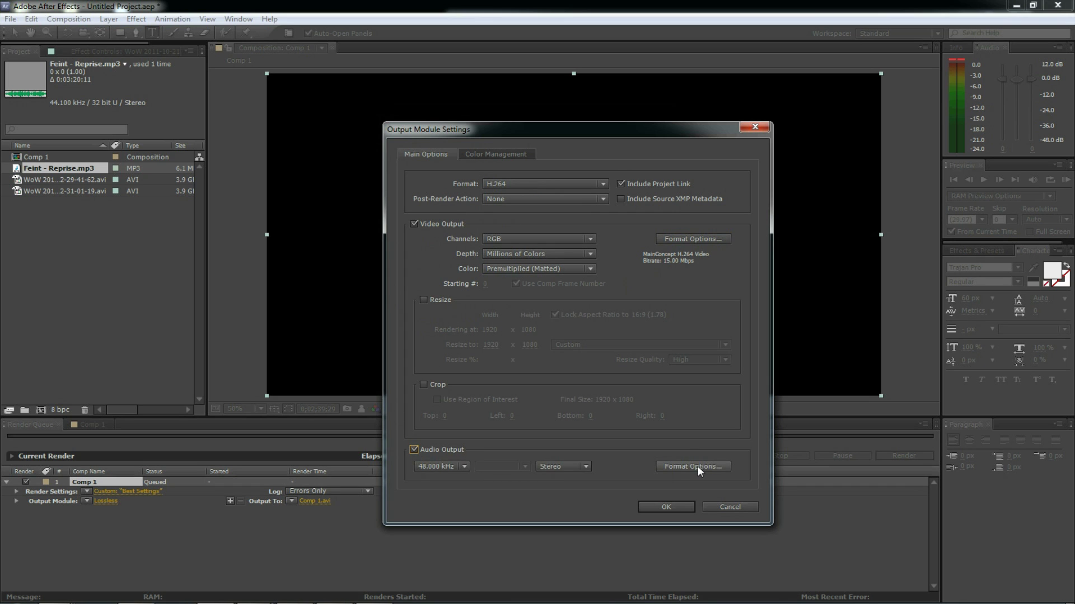
left_click(676, 466)
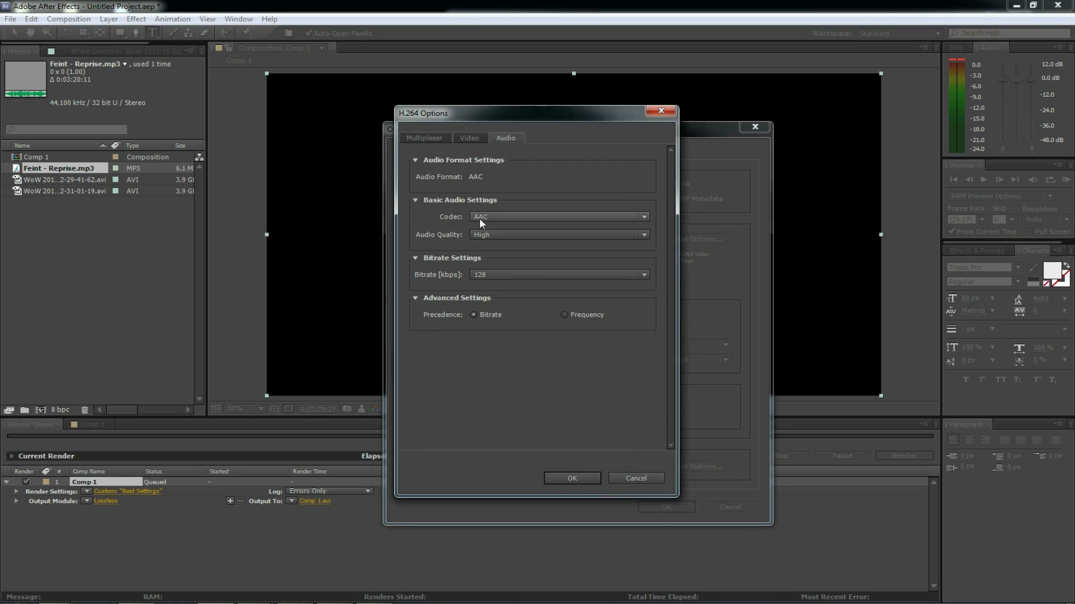
left_click(534, 274)
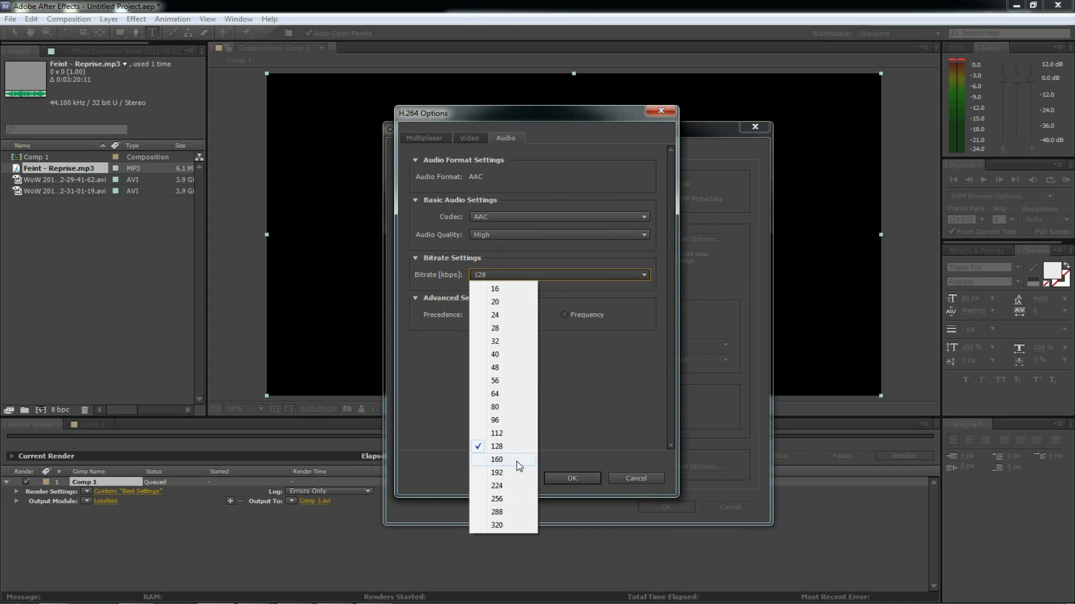
left_click(503, 473)
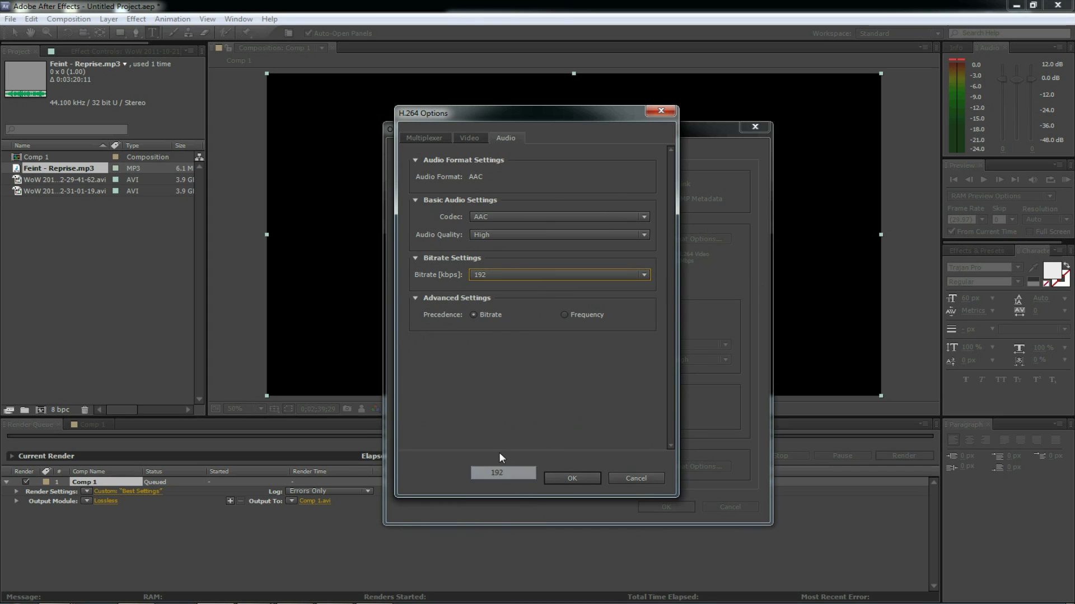
left_click(567, 479)
left_click(678, 507)
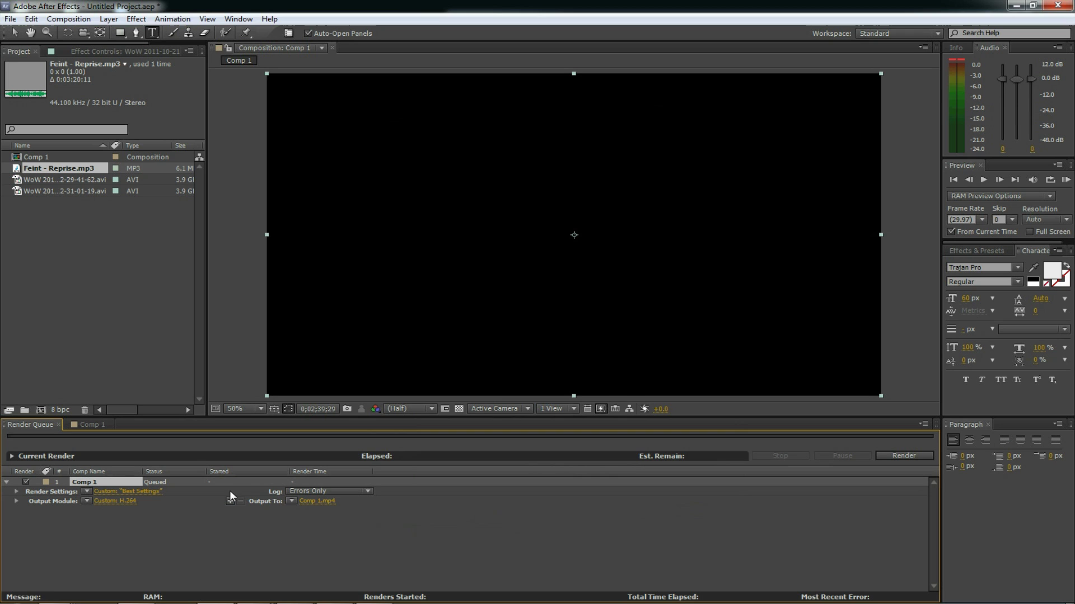
Save the output as Comp 1.mp4 on the Desktop and start the render.
left_click(317, 500)
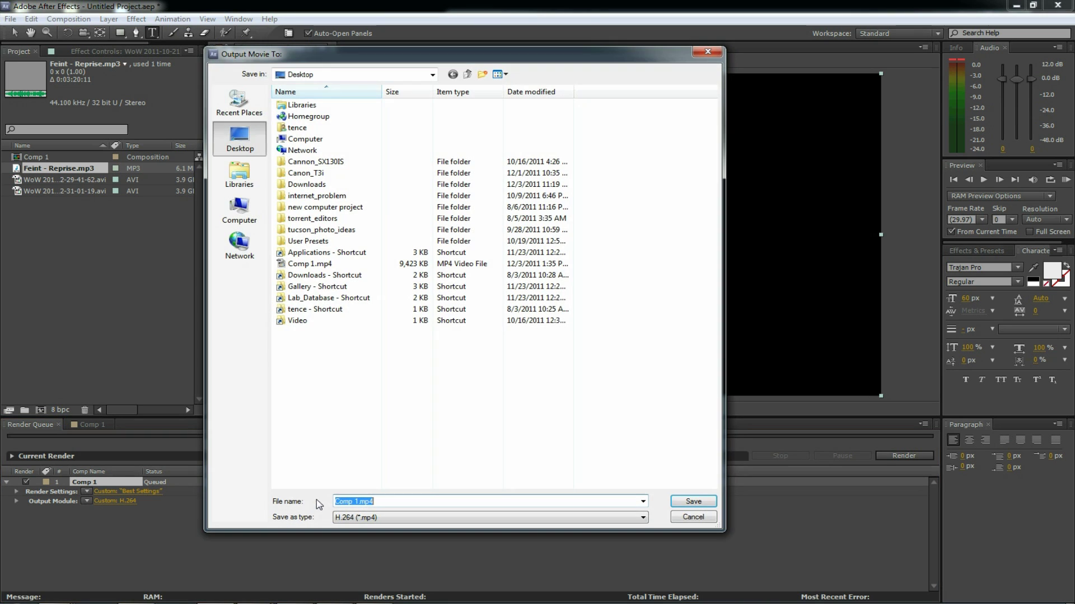
left_click(675, 511)
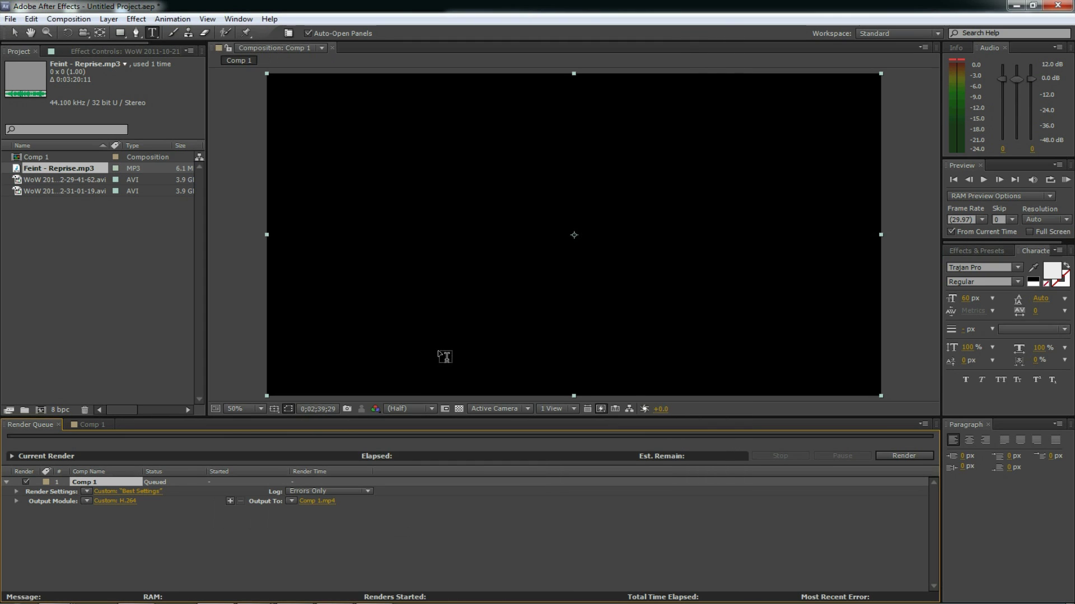
left_click(902, 456)
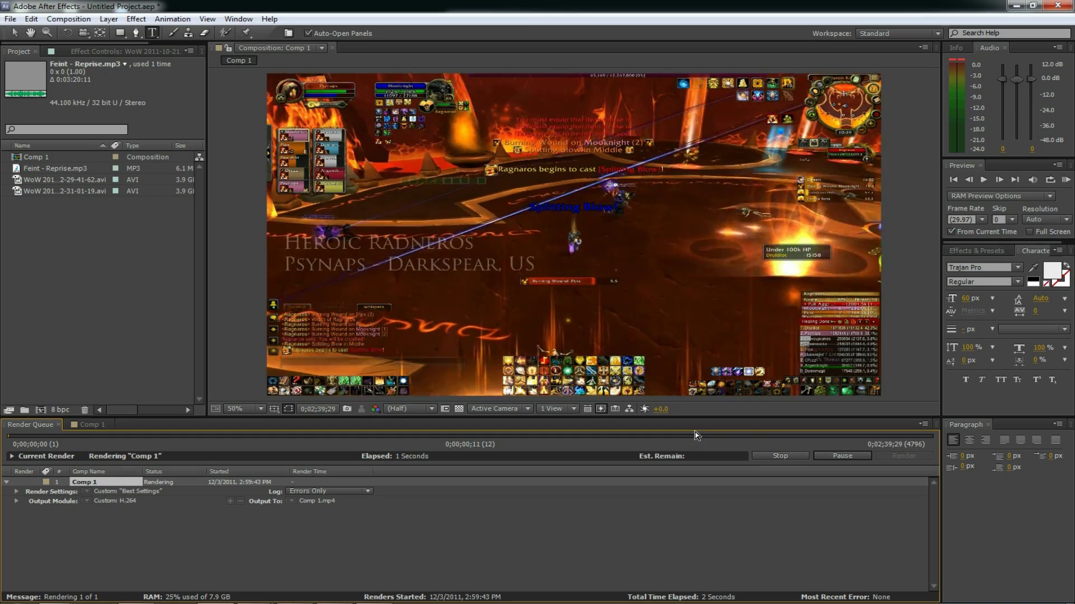